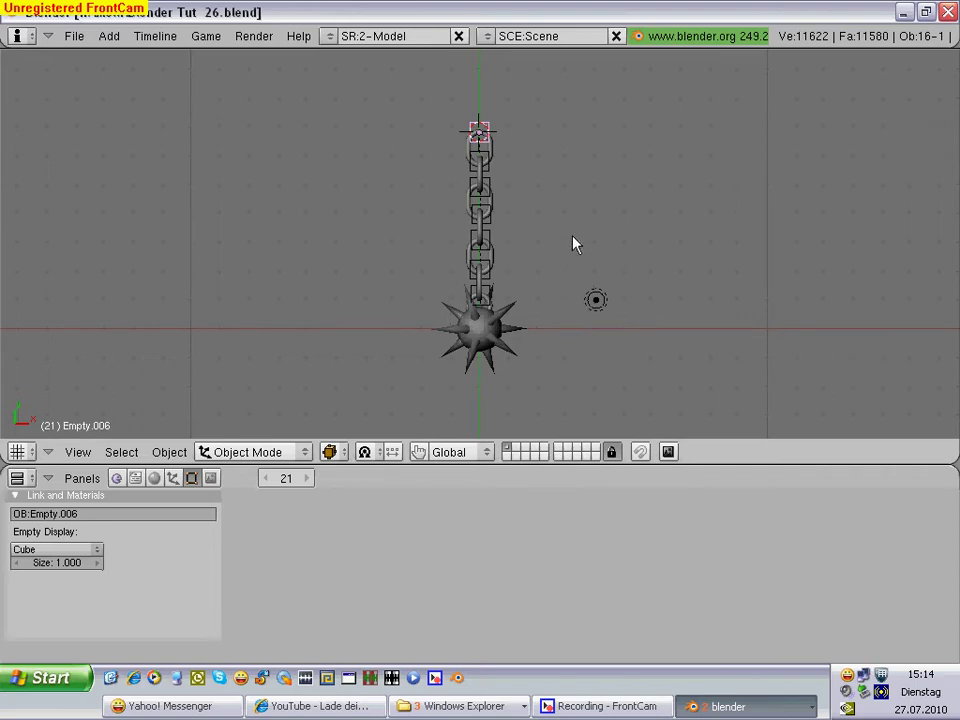
Step: Add a torus at the top of the chain, rotate it 90° about Y, and start shrinking it
scroll(575, 195, "up", 1)
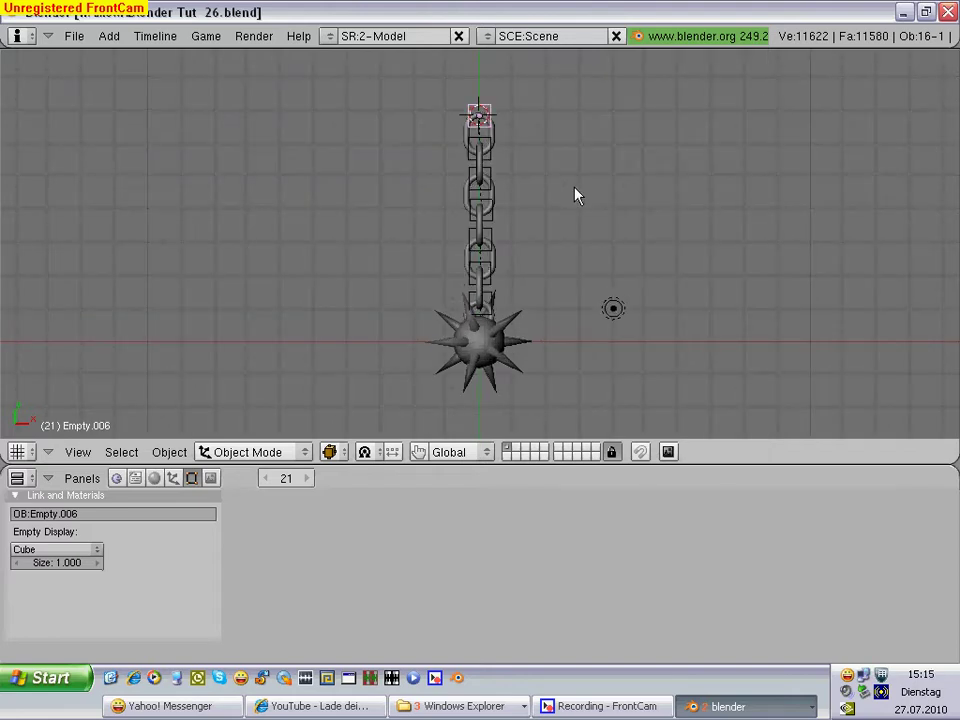
key("space")
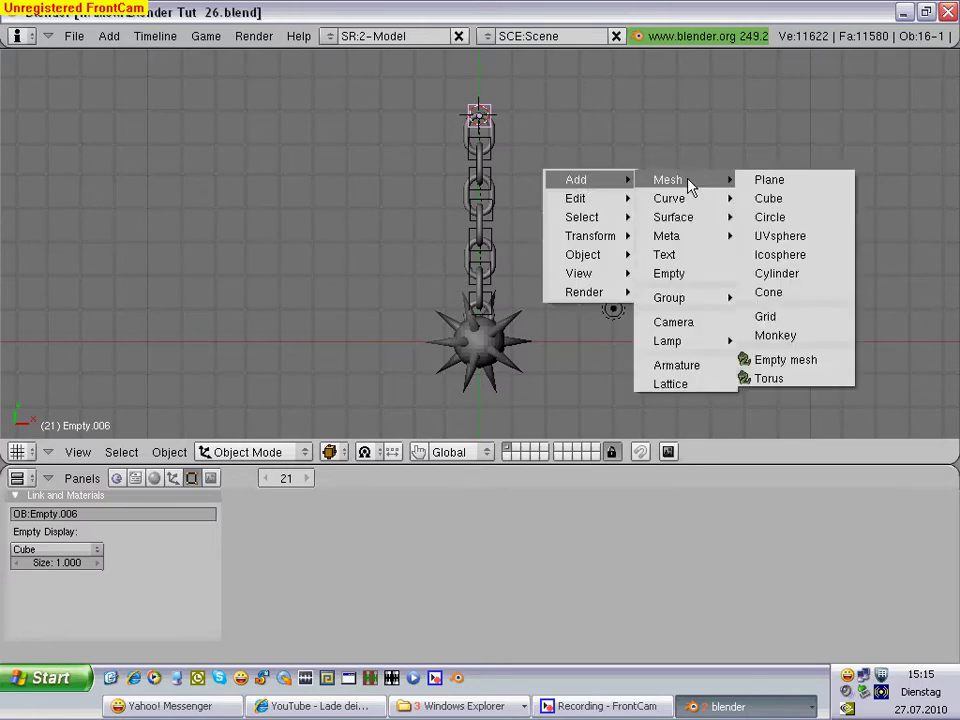
key("Escape")
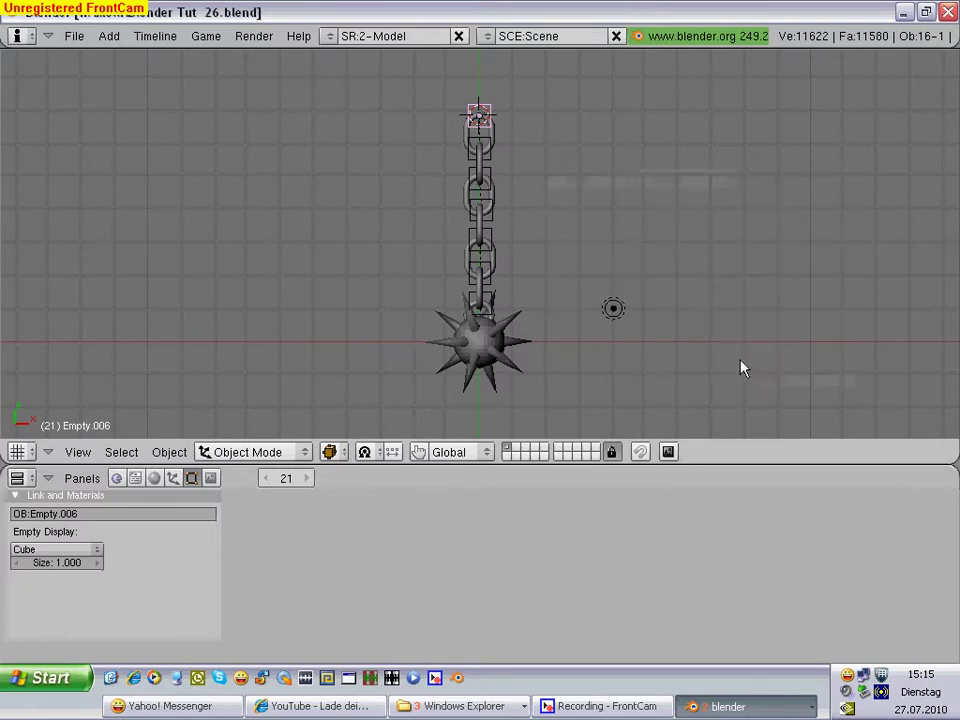
left_click(741, 276)
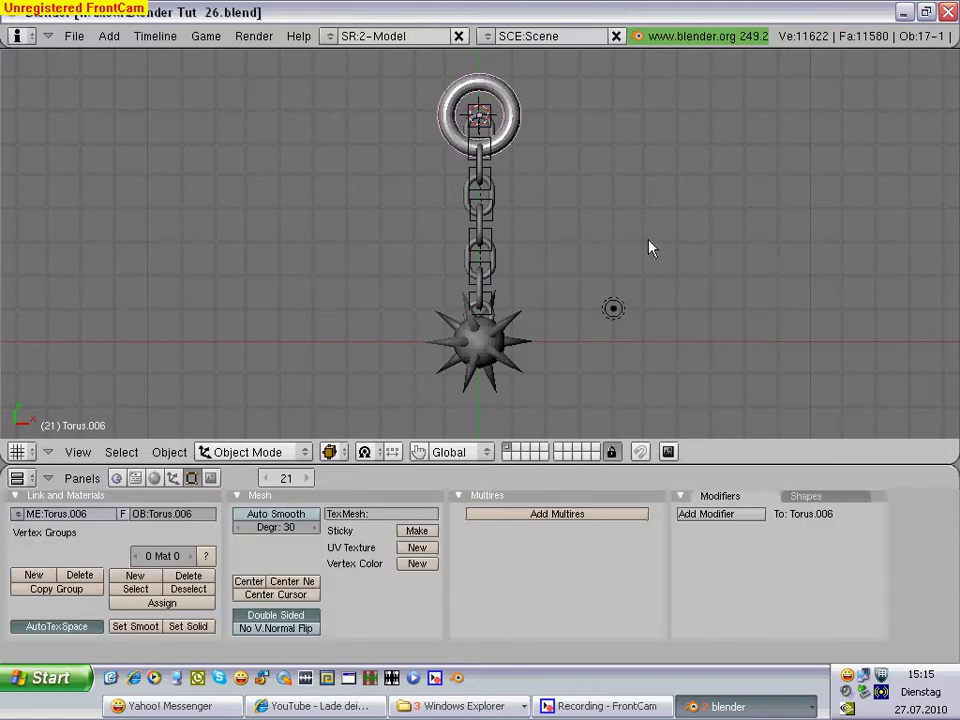
type("ry")
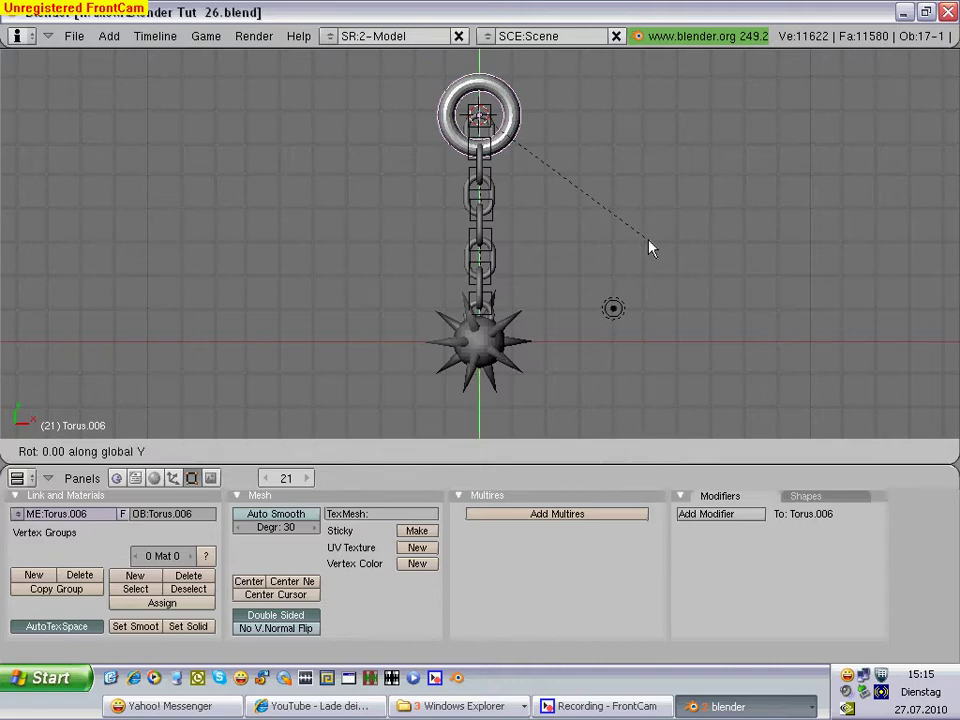
type("90")
key("Return")
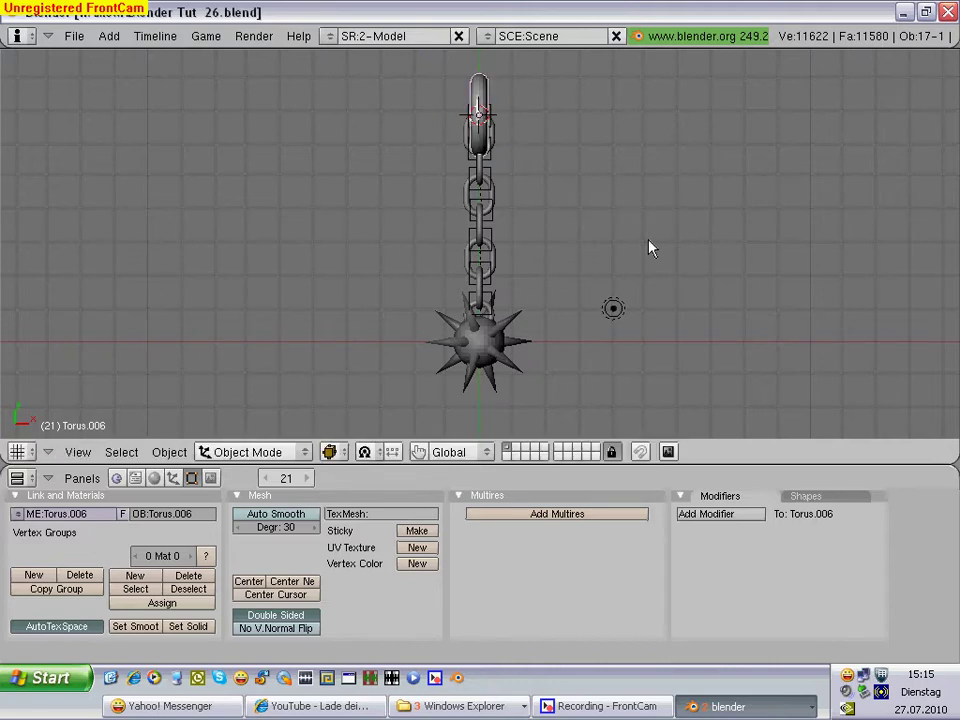
key("s")
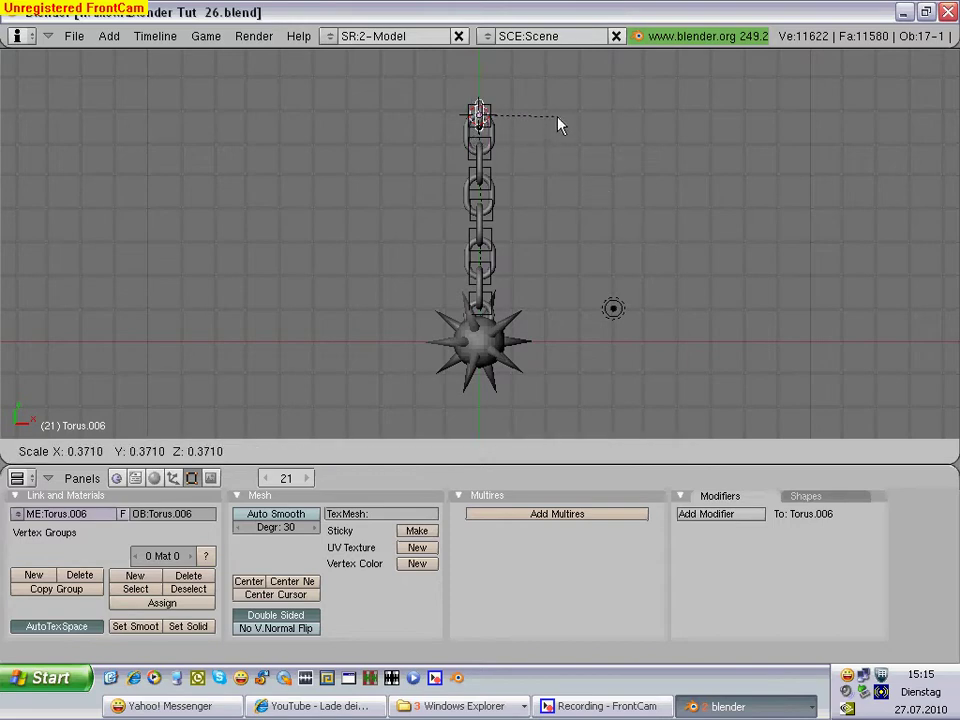
Step: Fix the new ring at about 0.371 scale and zoom in on it
left_click(562, 135)
scroll(578, 148, "up", 2)
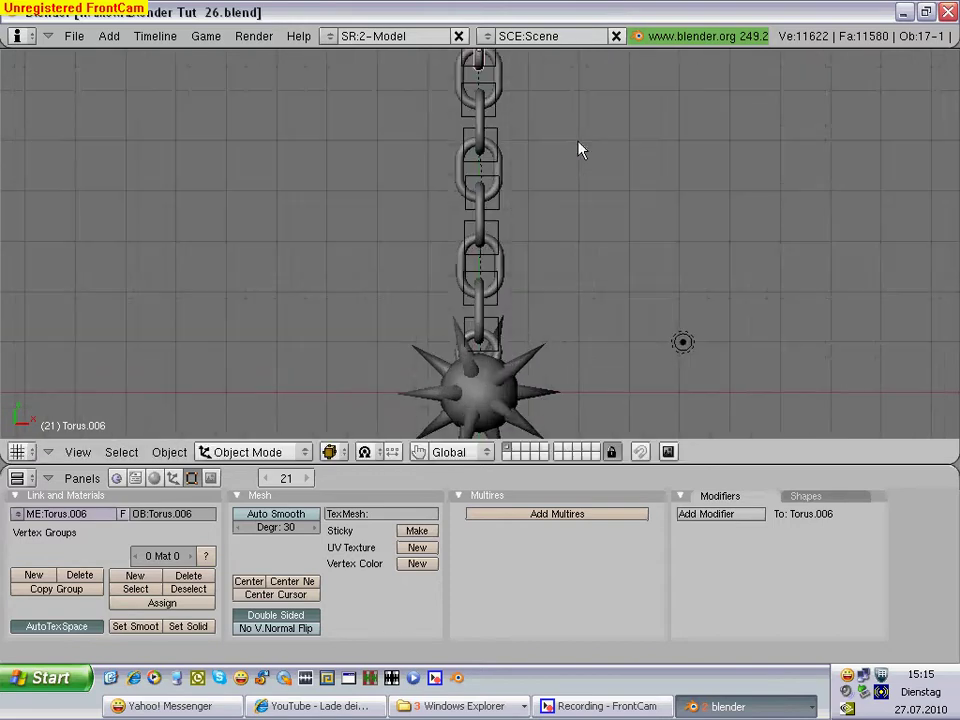
scroll(578, 148, "up", 1)
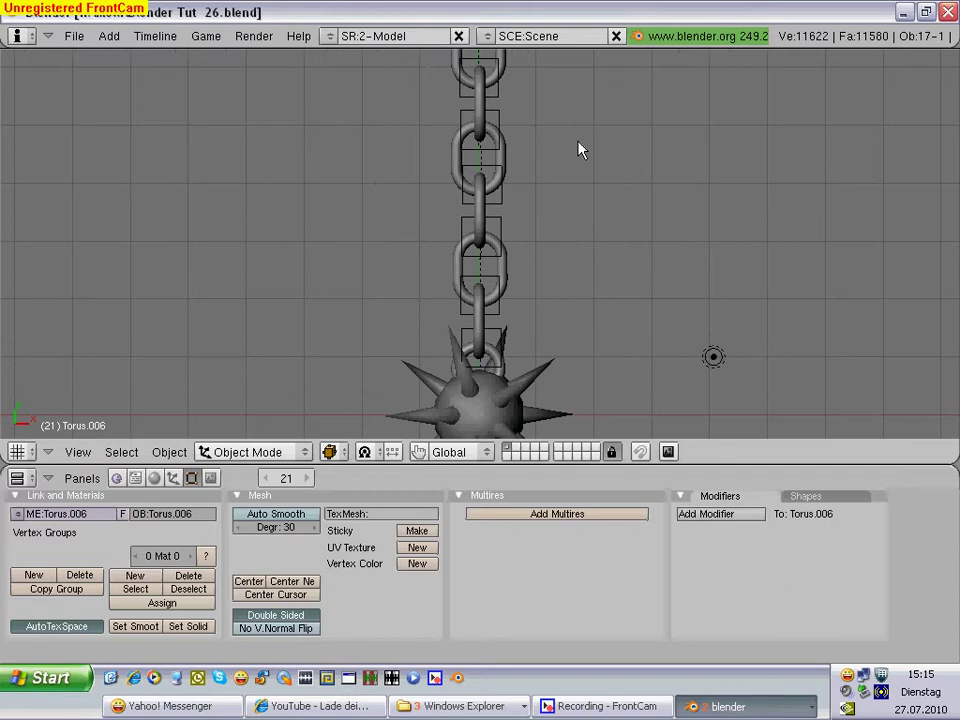
scroll(578, 148, "up", 2, "shift")
scroll(578, 148, "up", 1, "shift")
scroll(578, 148, "up", 1, "shift")
scroll(578, 148, "up", 2, "shift")
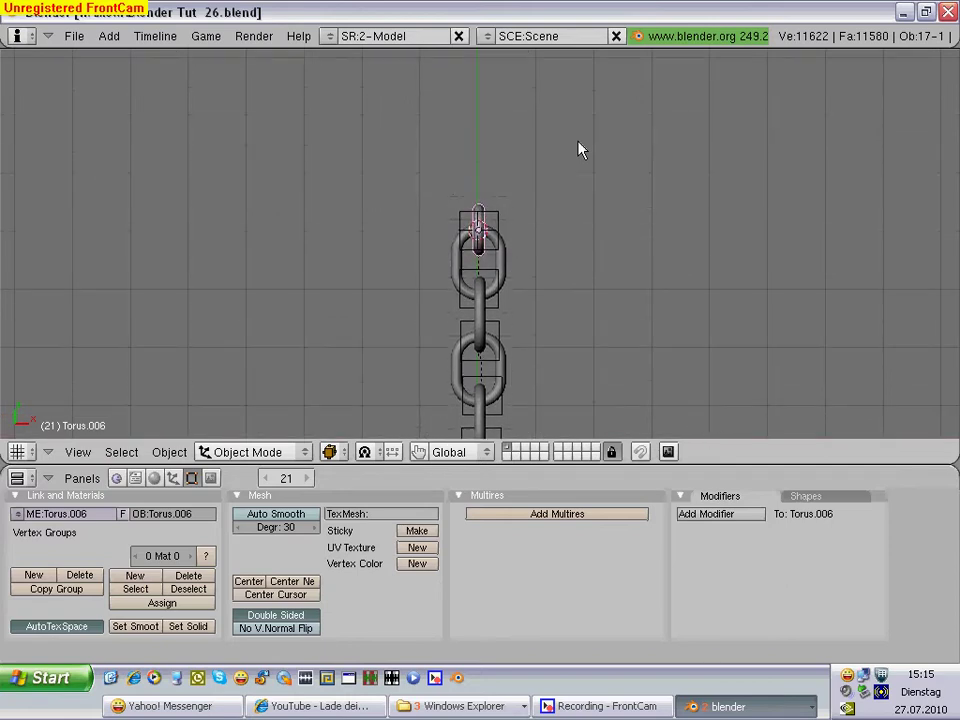
scroll(578, 148, "up", 1, "shift")
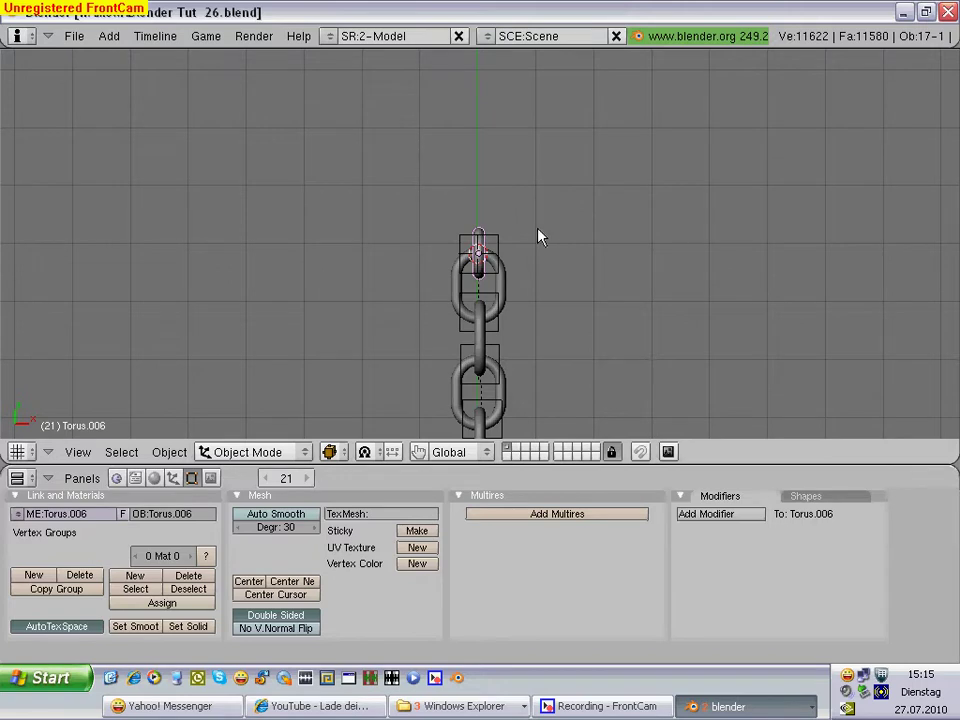
Step: Raise the ring slightly along Y, smooth-shade it, and set the 3D cursor just above it
key("g")
key("y")
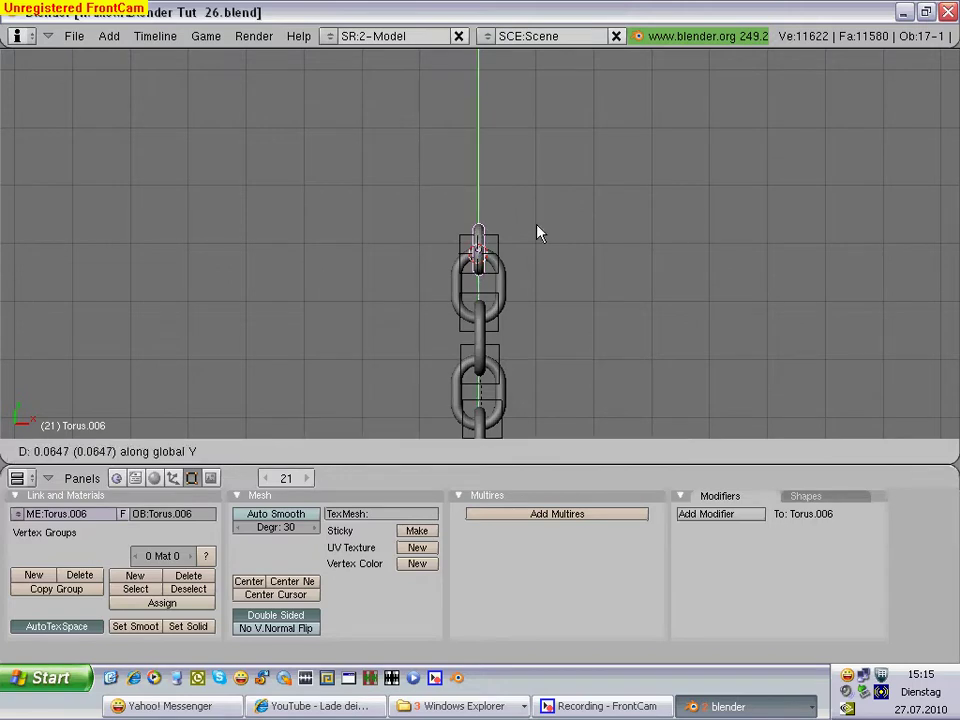
left_click(537, 225)
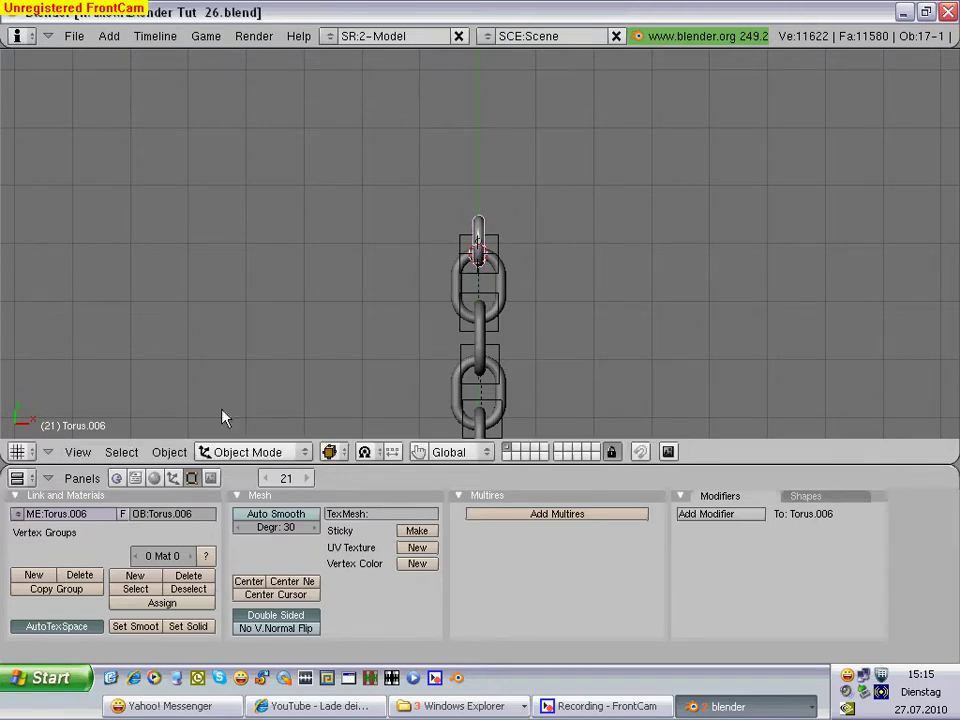
left_click(136, 627)
left_click(478, 214)
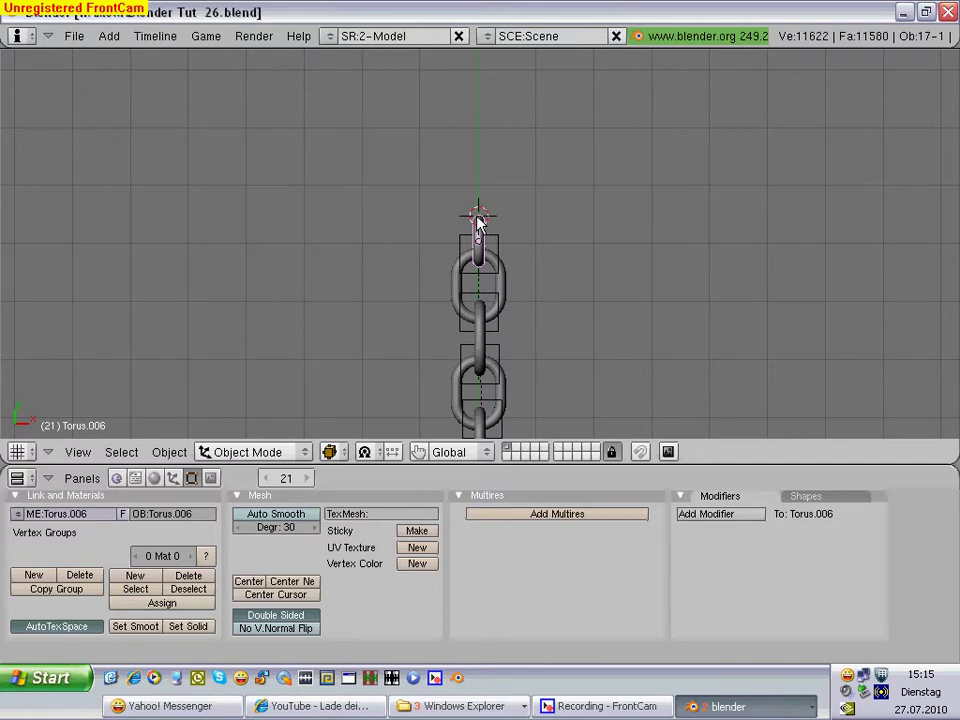
Step: In Edit Mode, add a 32-vertex, radius 1.00 cylinder and rotate it 90° about X
left_click(300, 453)
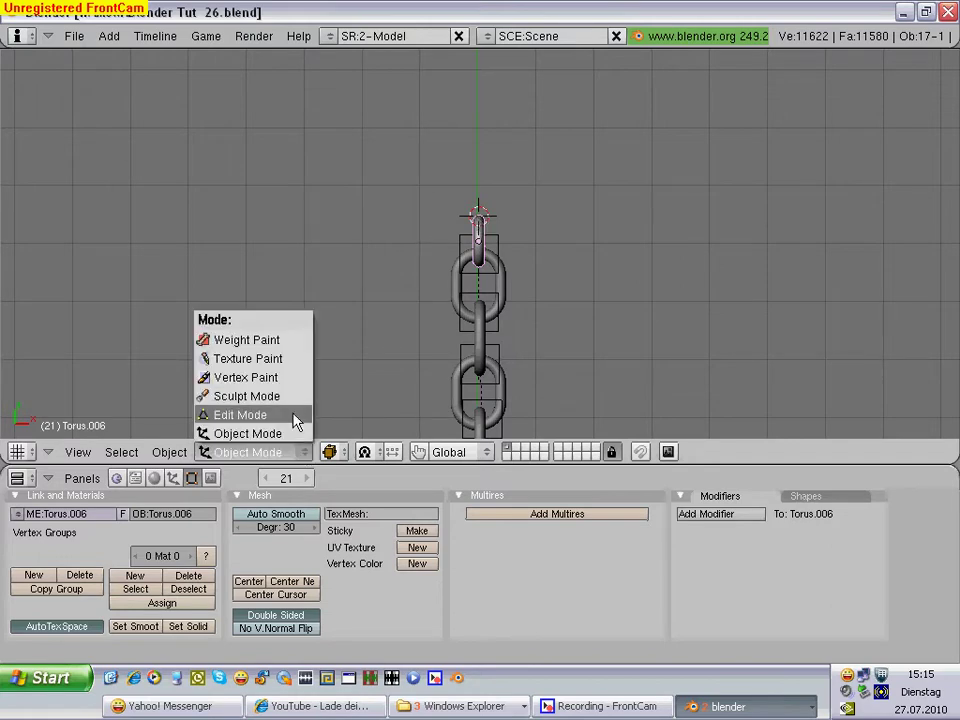
left_click(296, 420)
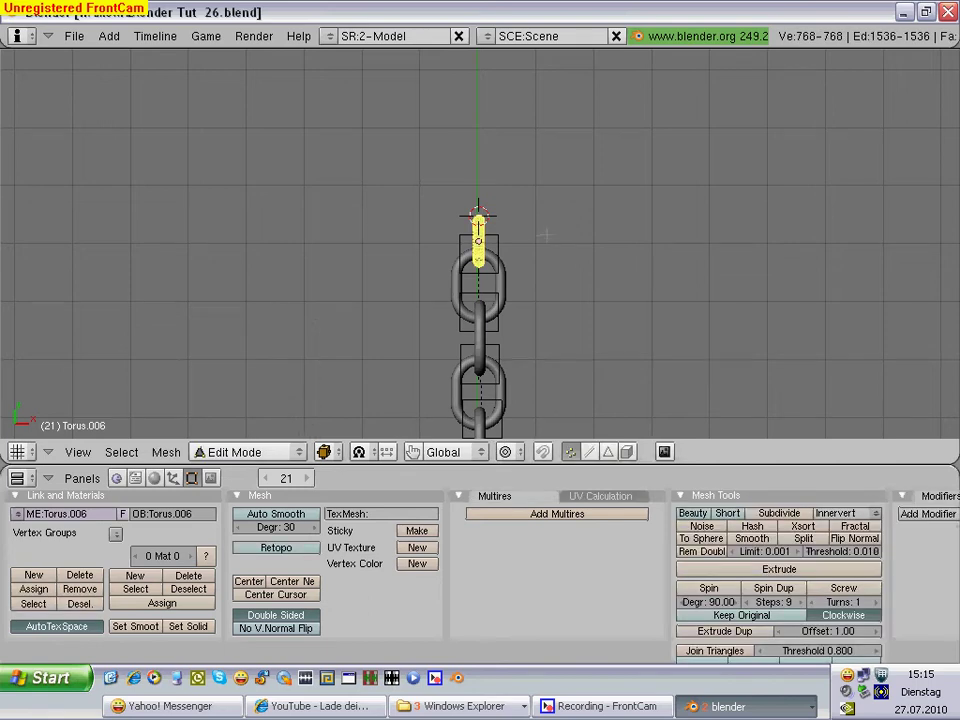
key("space")
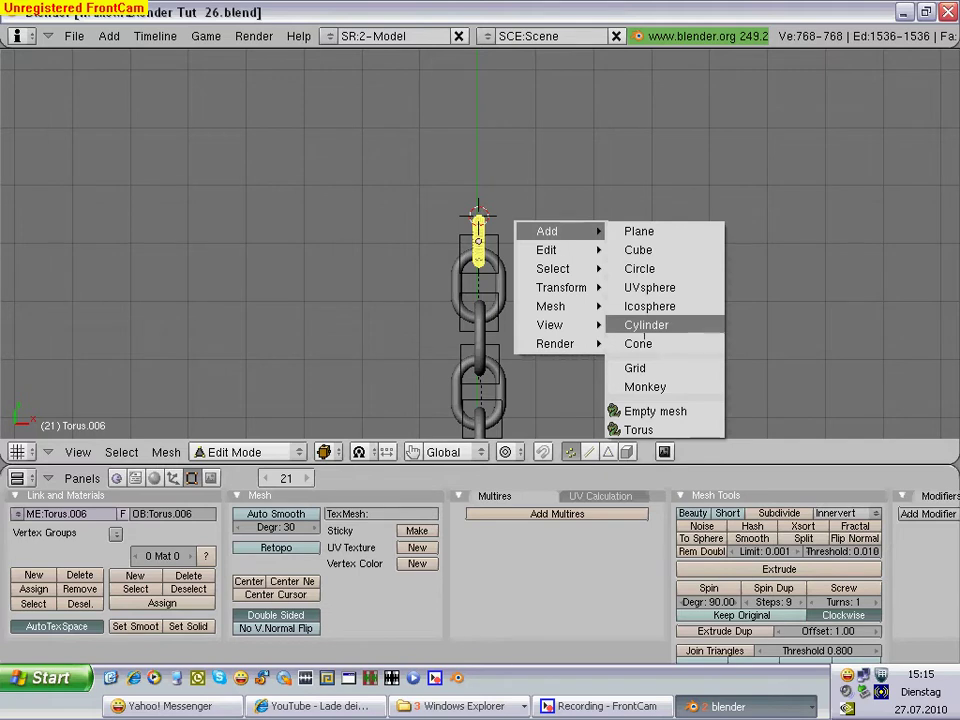
left_click(646, 322)
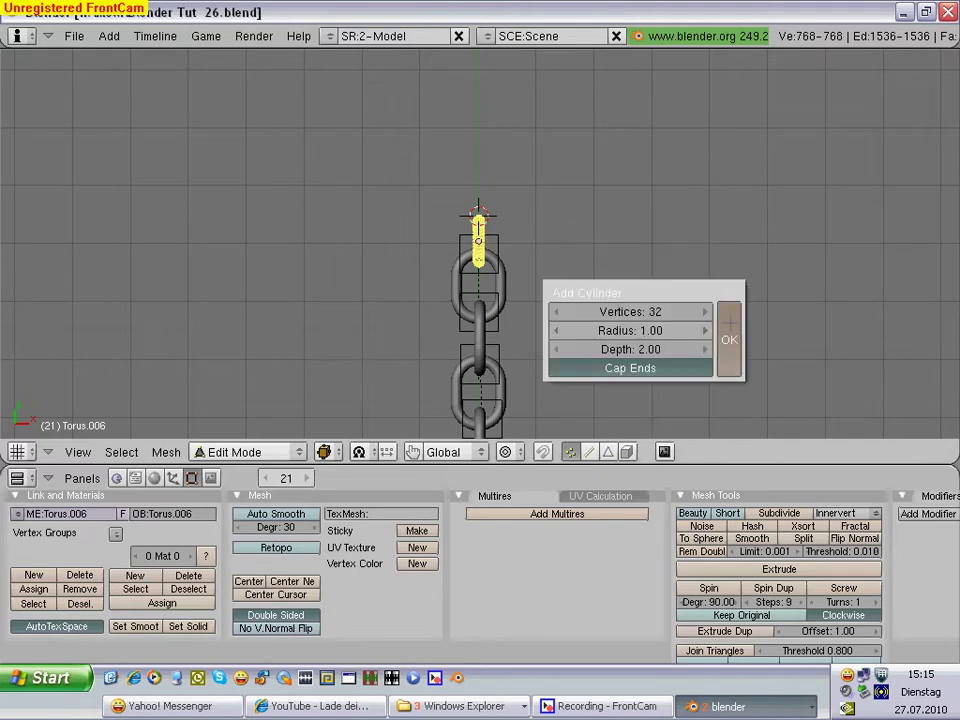
left_click(732, 321)
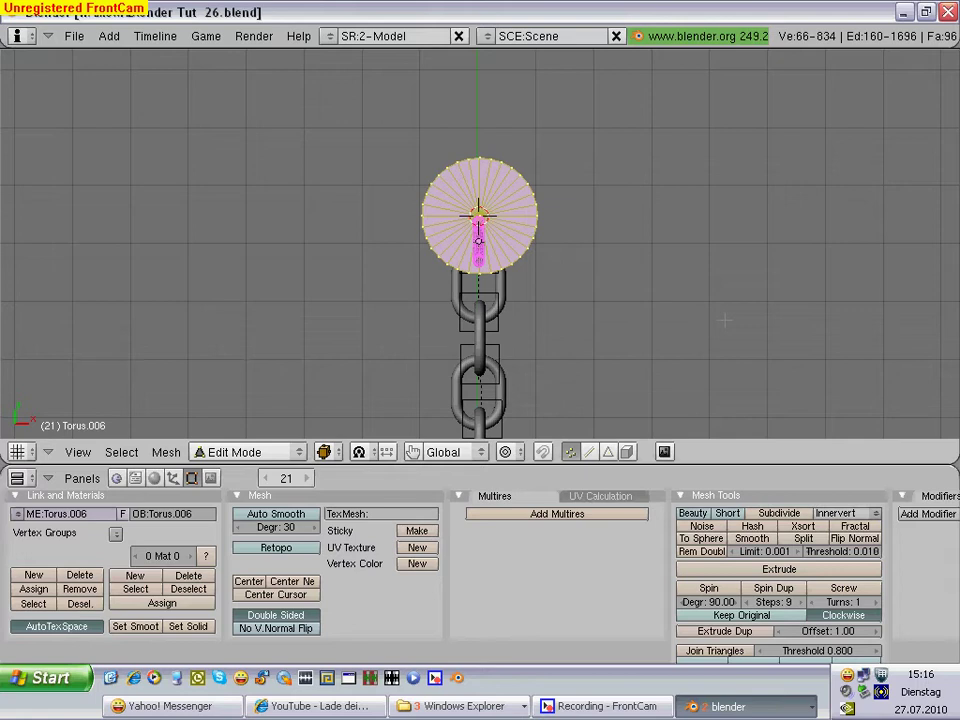
key("r")
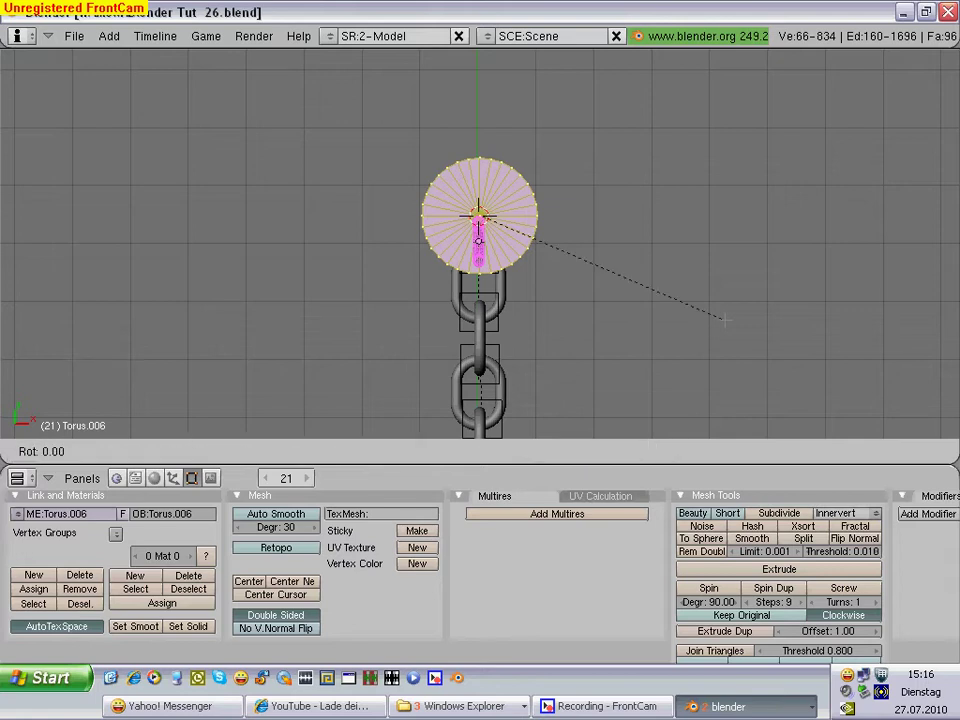
key("x")
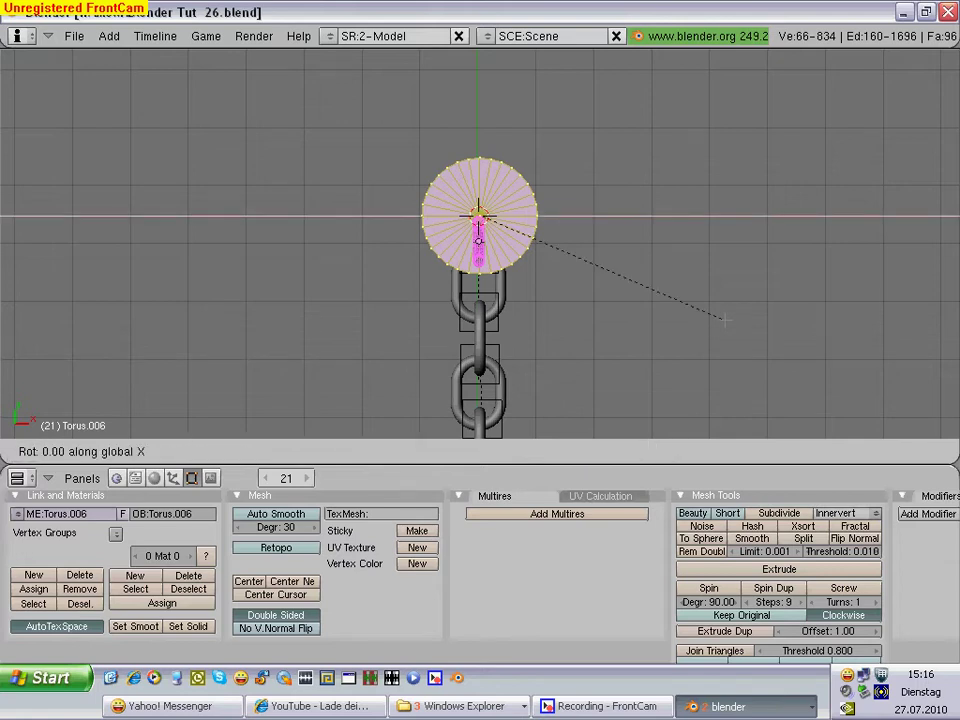
type("90")
key("Return")
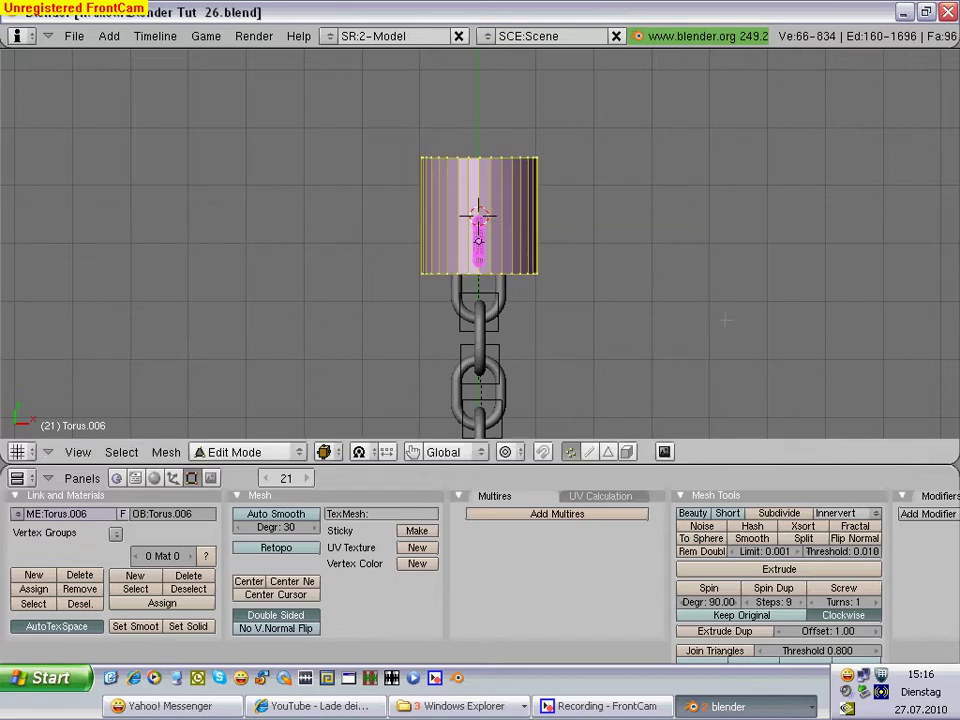
Step: Scale the cylinder to about 0.69 and move it along Y to rest on the top ring
key("g")
key("y")
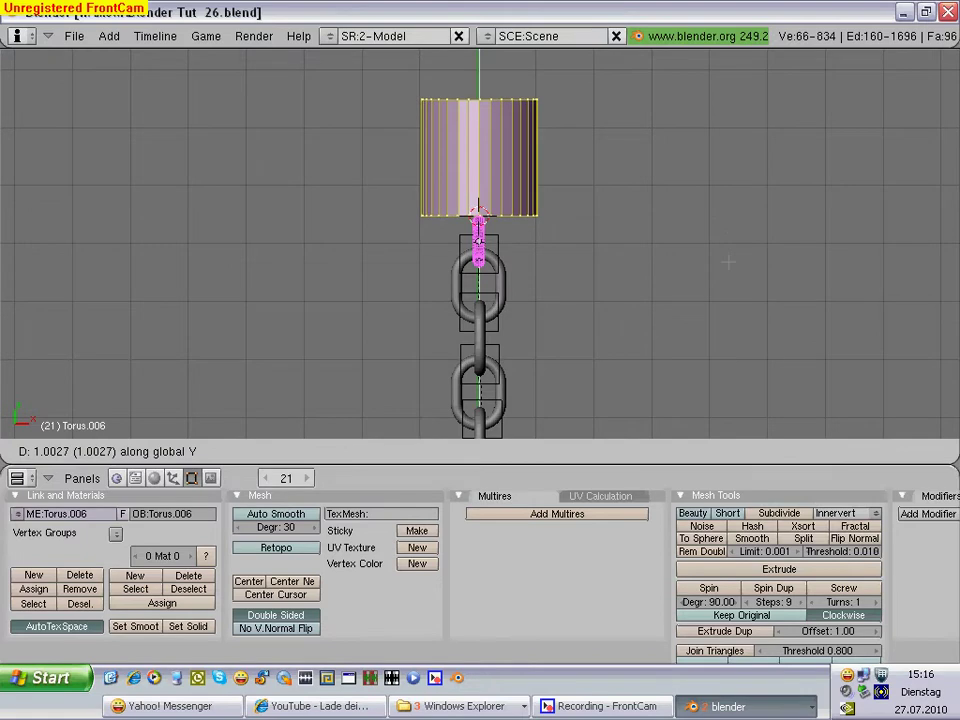
left_click(728, 262)
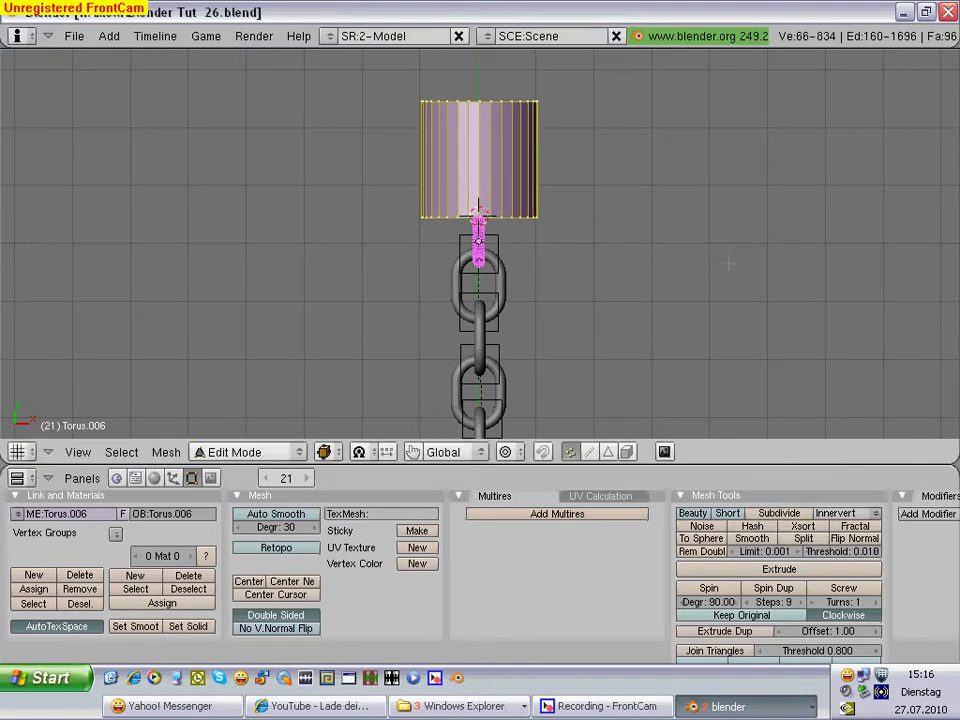
key("s")
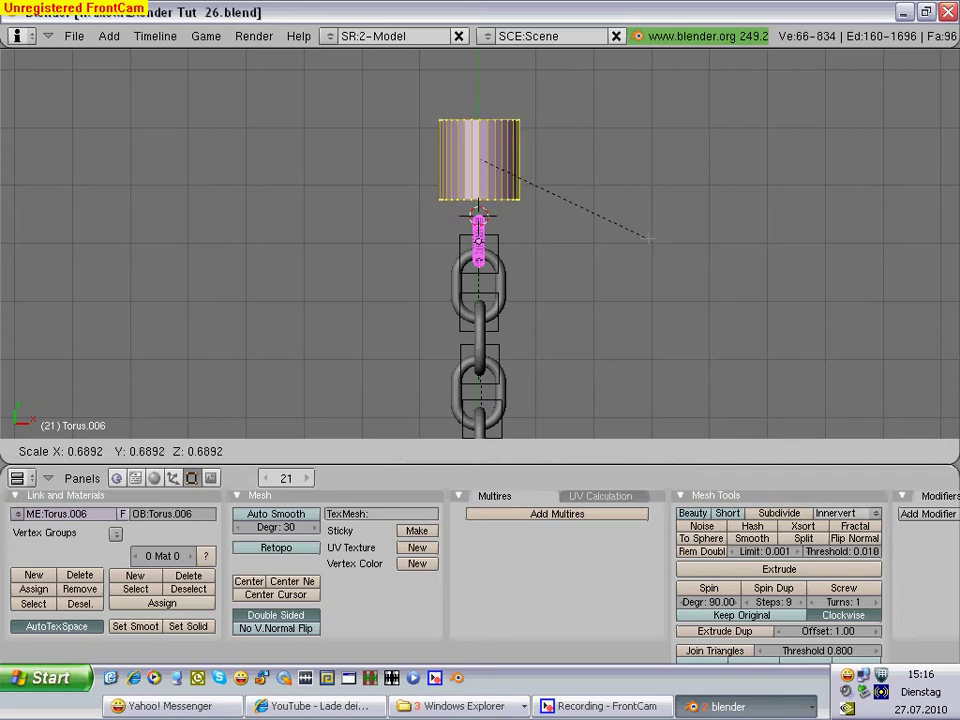
left_click(649, 238)
key("g")
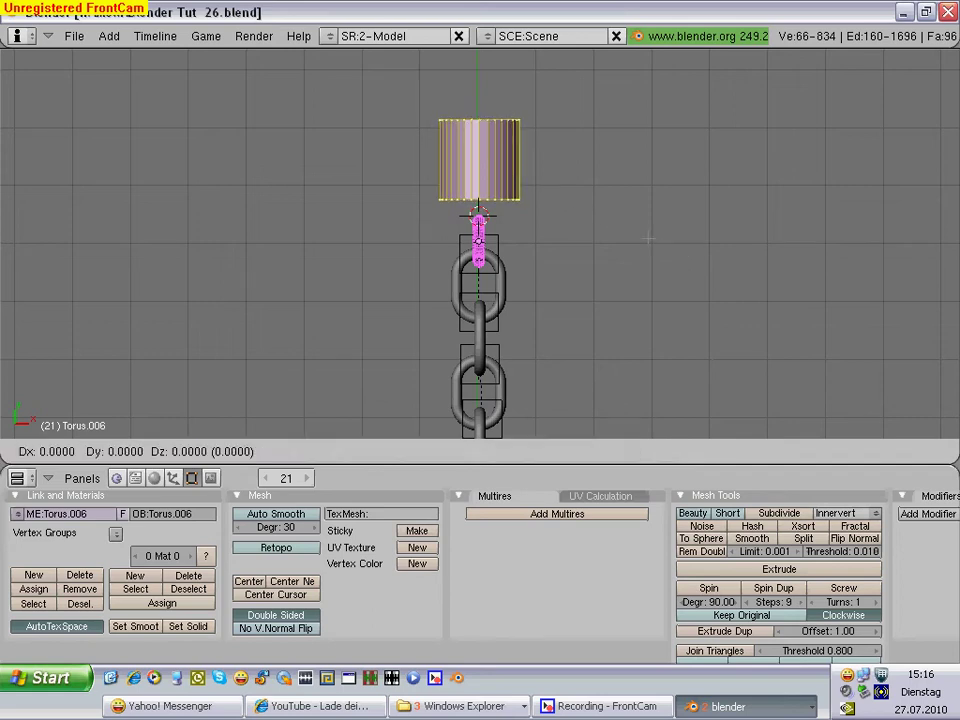
key("y")
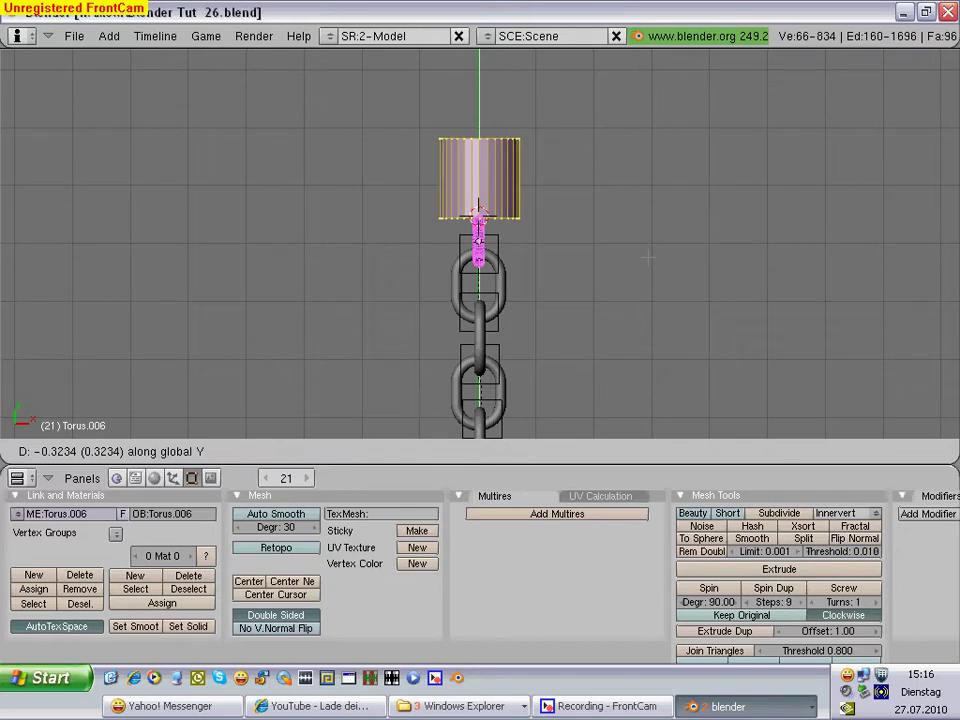
left_click(648, 258)
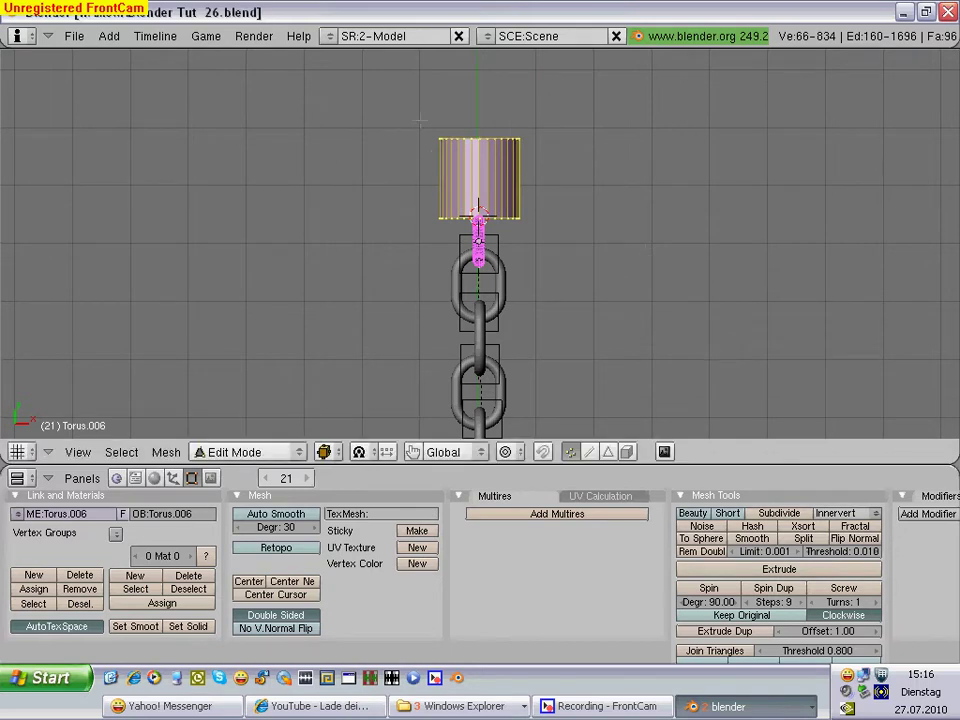
Step: Select the cylinder's top ring, extrude it slightly, and widen it about 1.30
key("a")
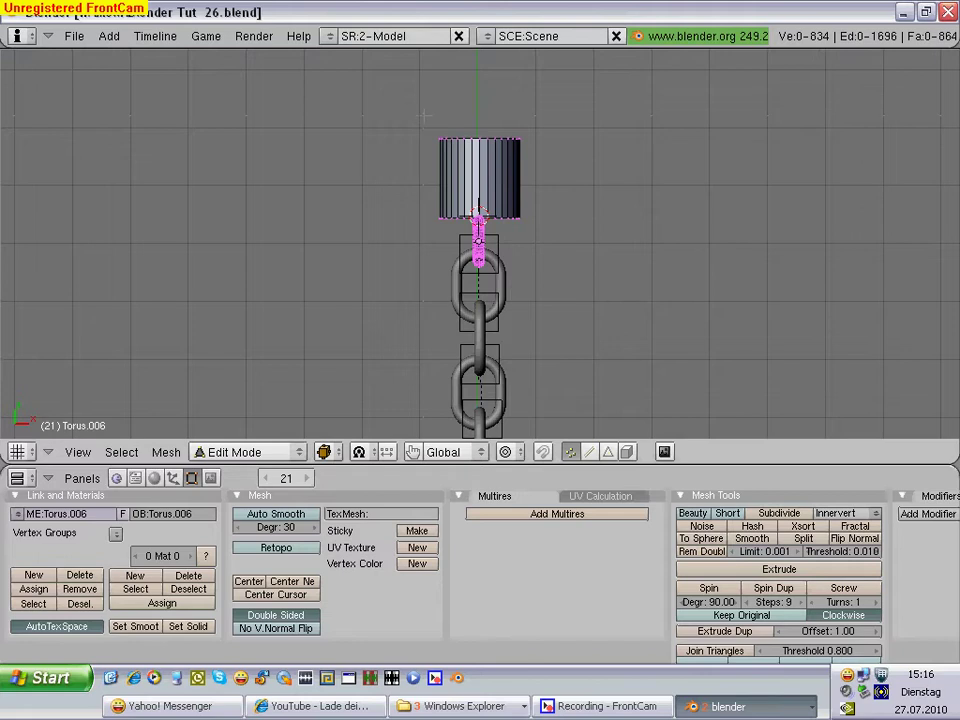
key("s")
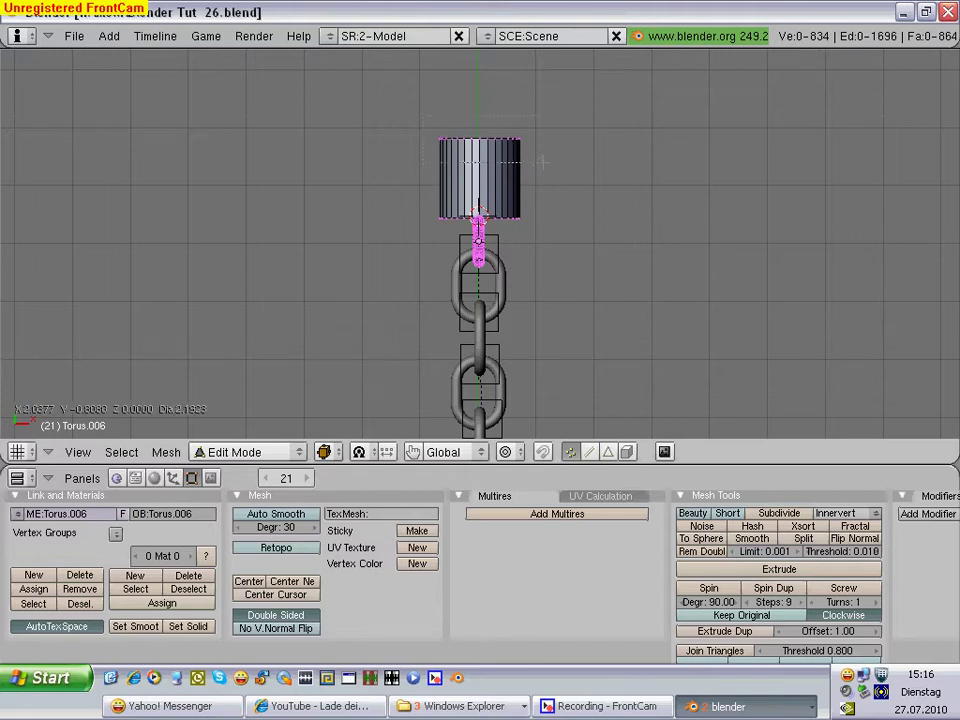
key("l")
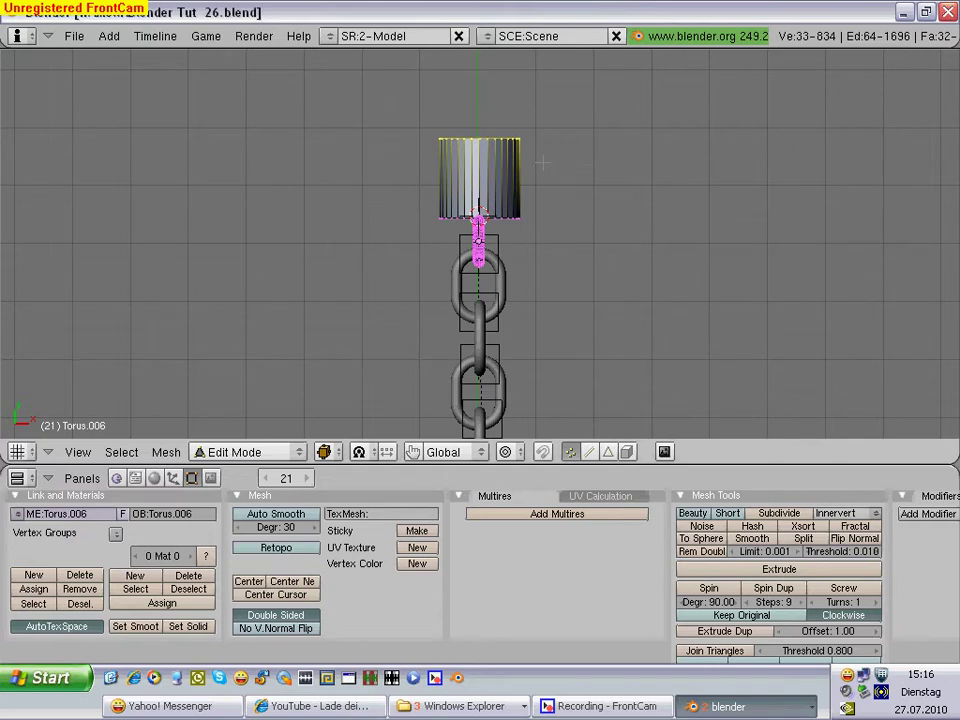
key("e")
key("Return")
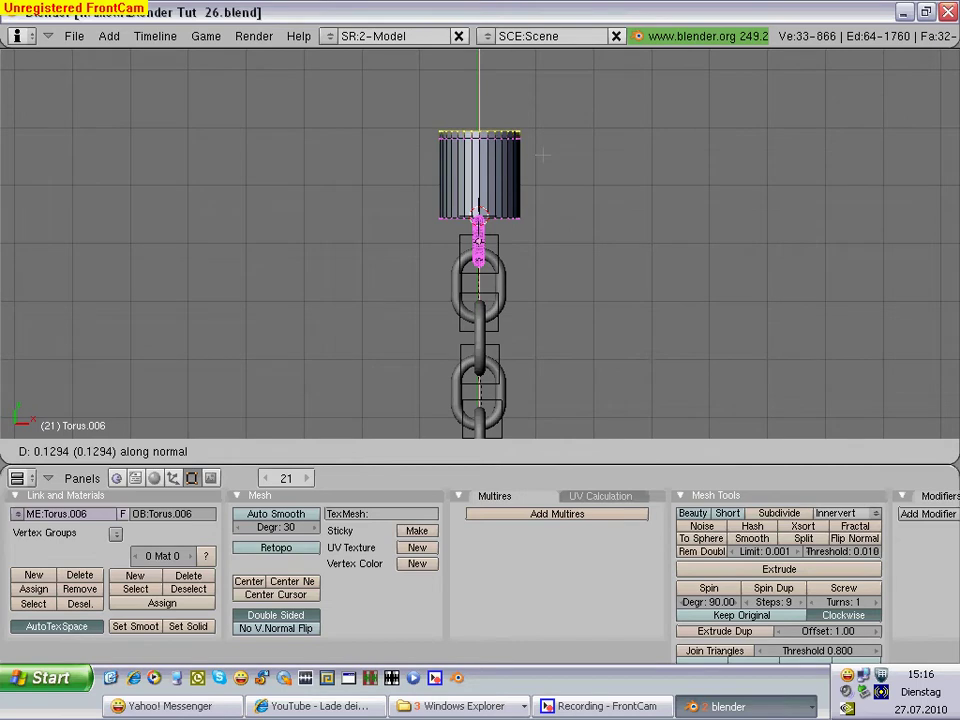
left_click(541, 155)
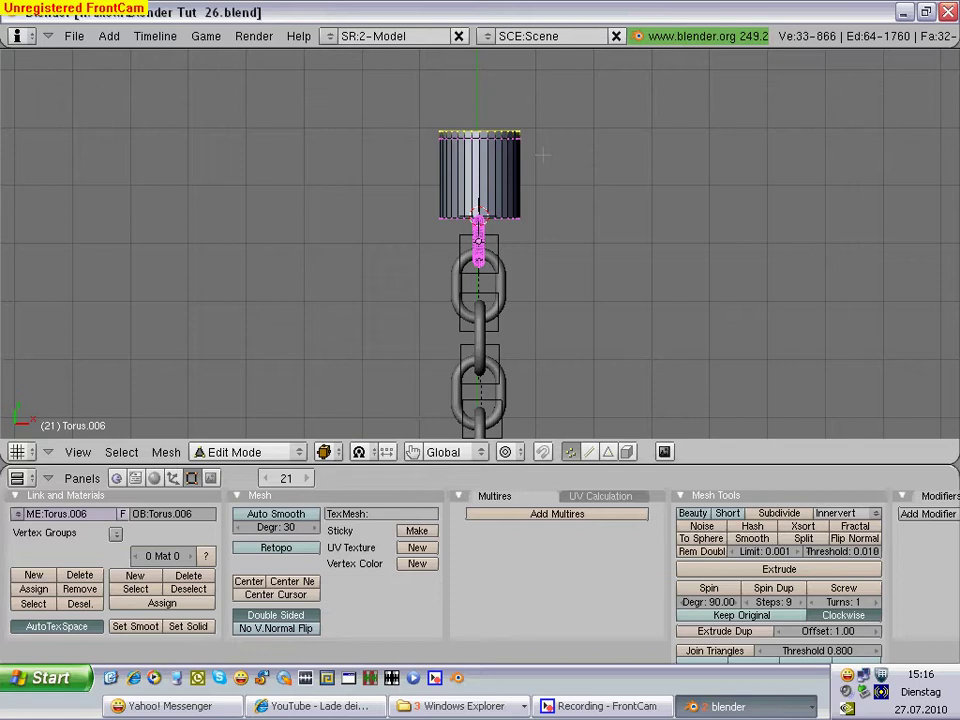
key("s")
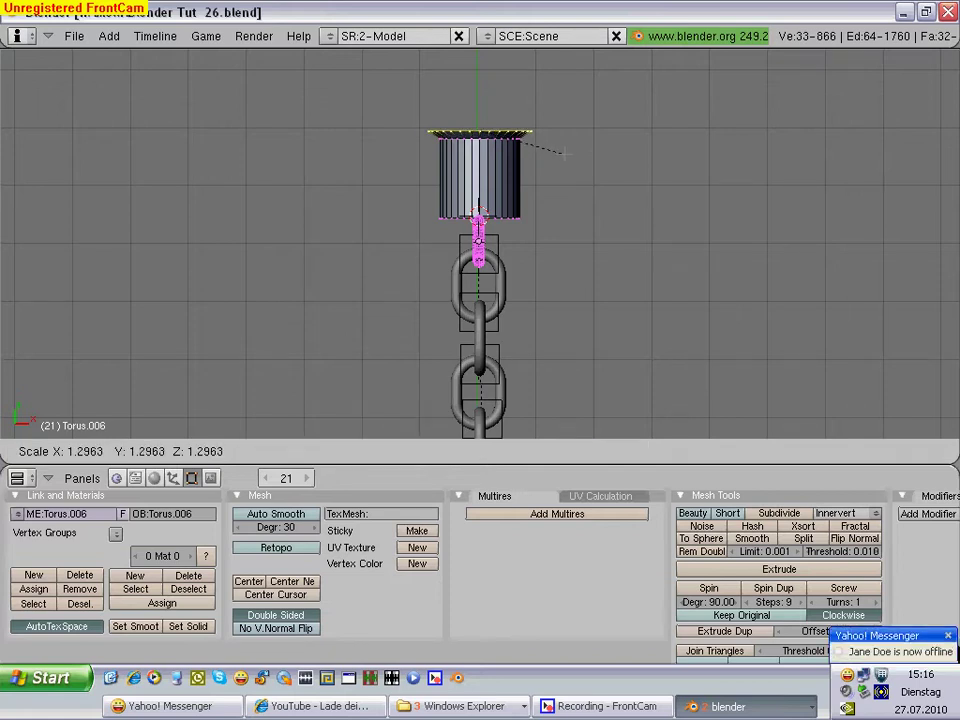
left_click(563, 153)
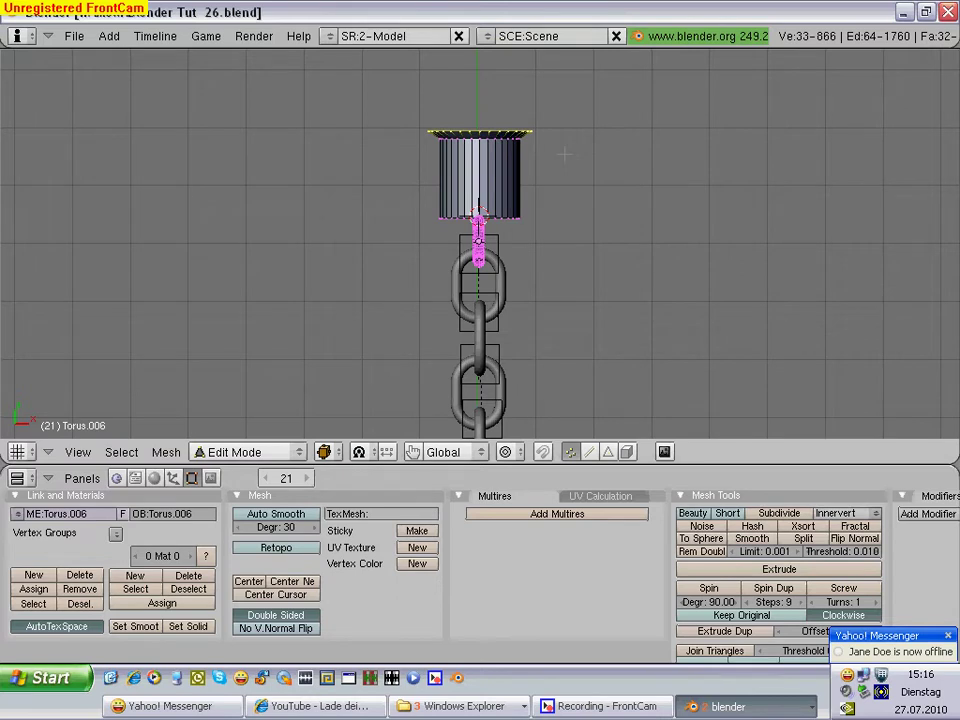
Step: Extrude the widened ring 1.4070 upward along Y into a broader upper section
key("e")
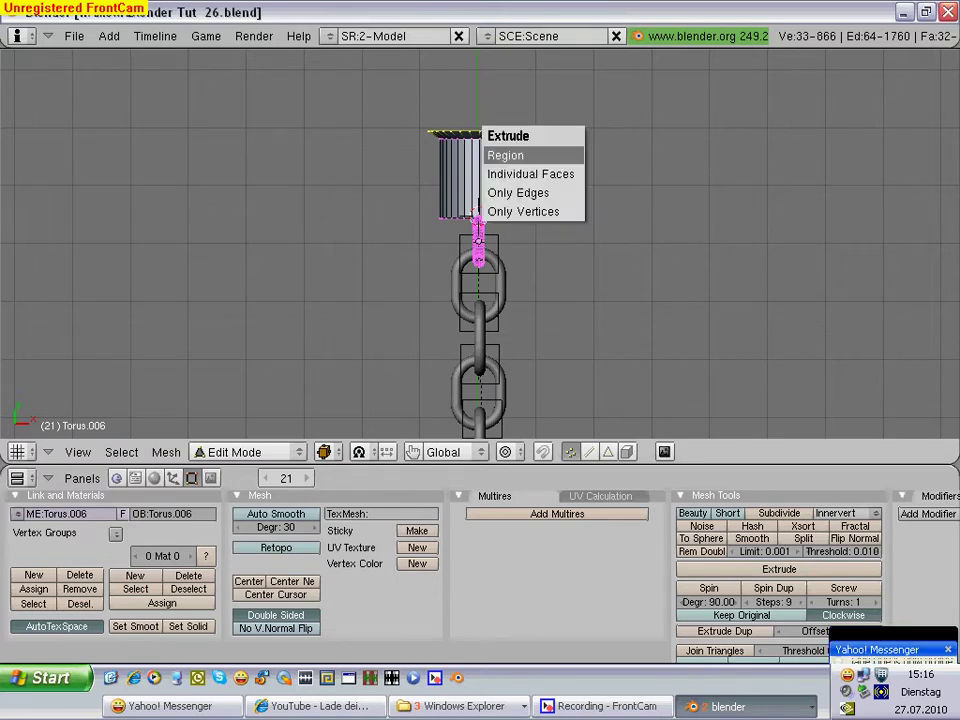
left_click(510, 155)
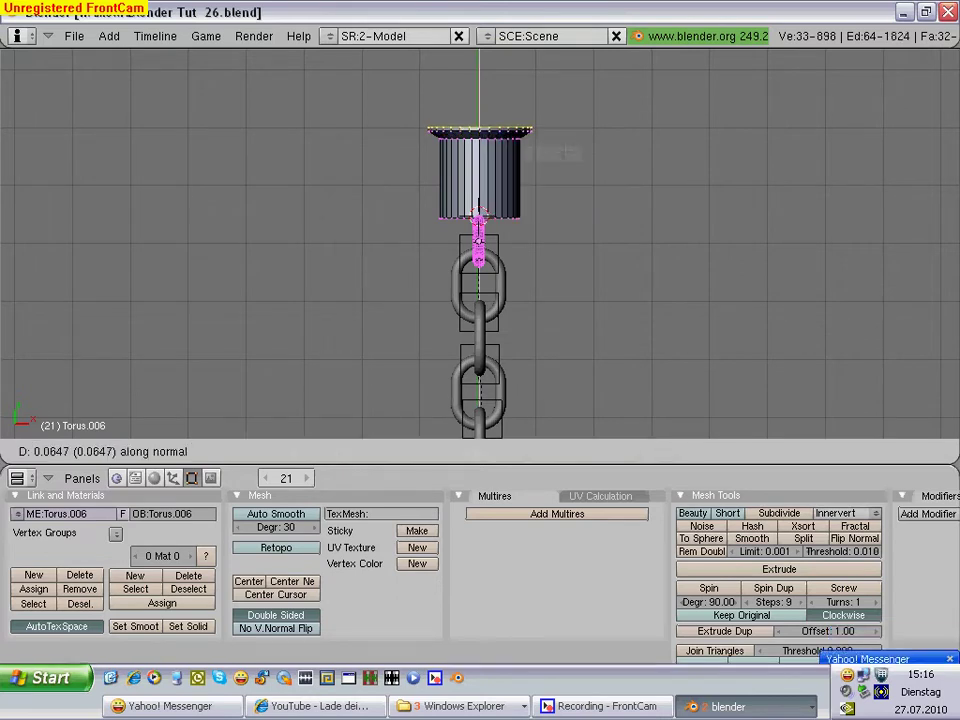
left_click(568, 72)
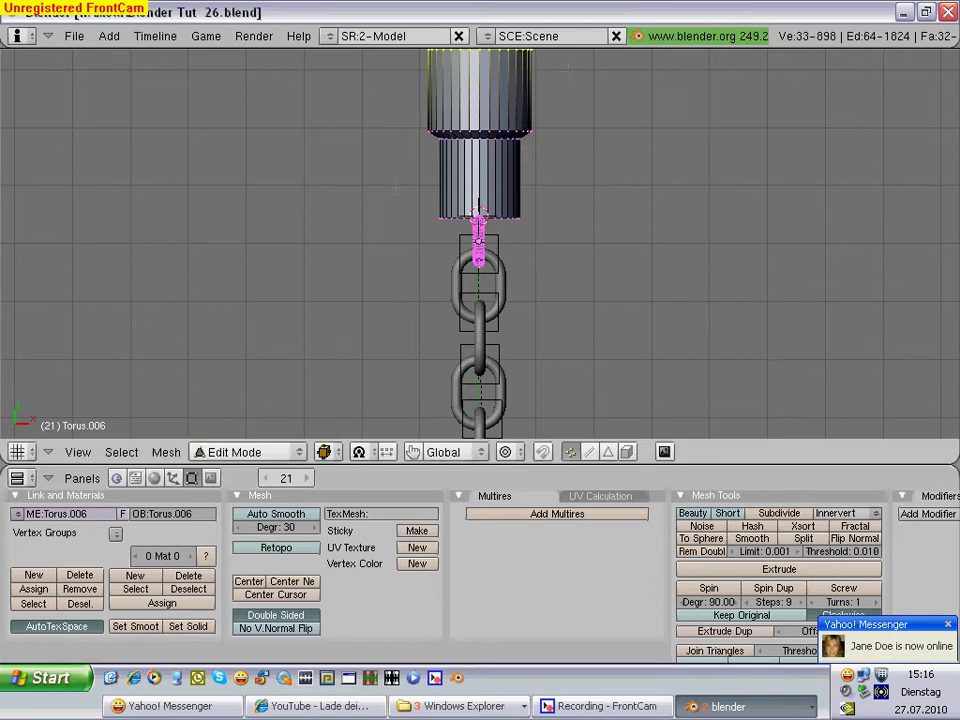
left_click(301, 453)
Step: Back in Object Mode, make the handle cylinder the parent of the top chain empty, then select the handle alone
left_click(295, 434)
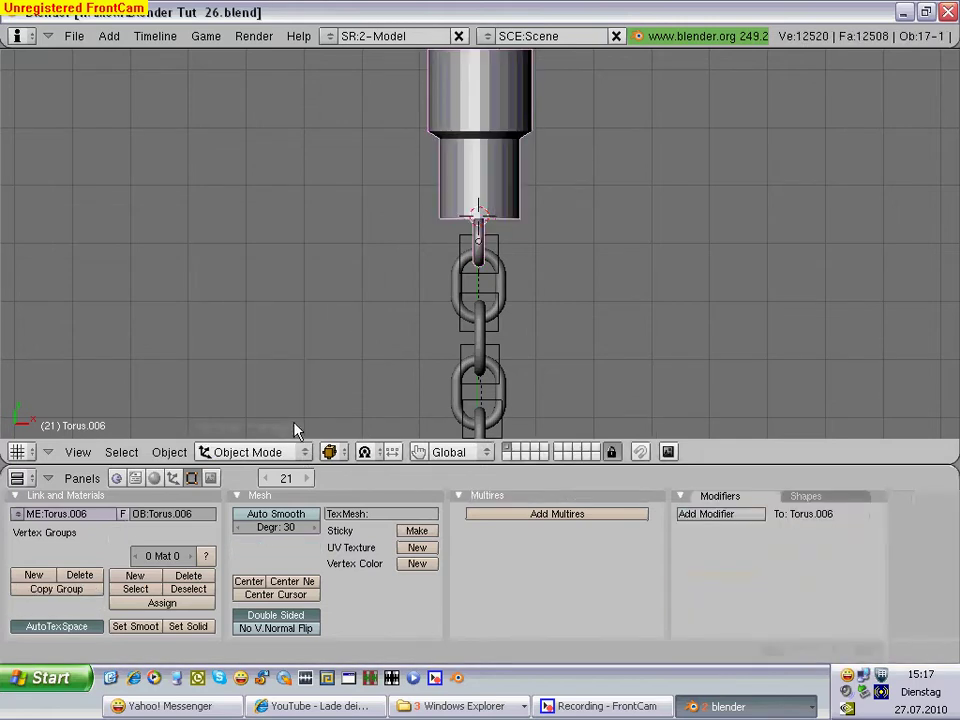
scroll(621, 304, "down", 1)
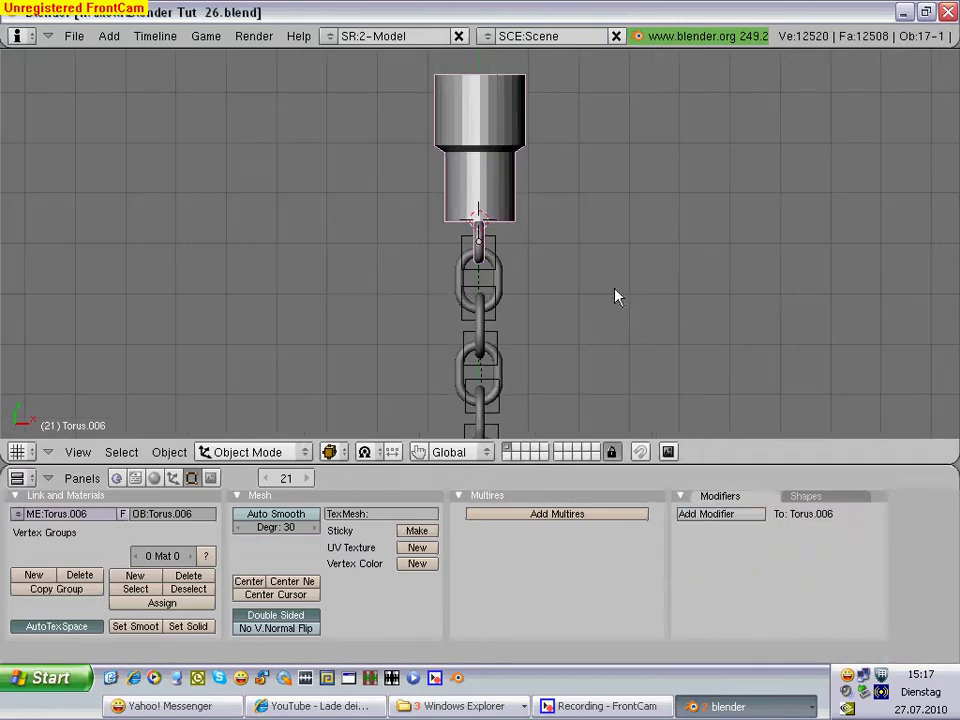
right_click(465, 255)
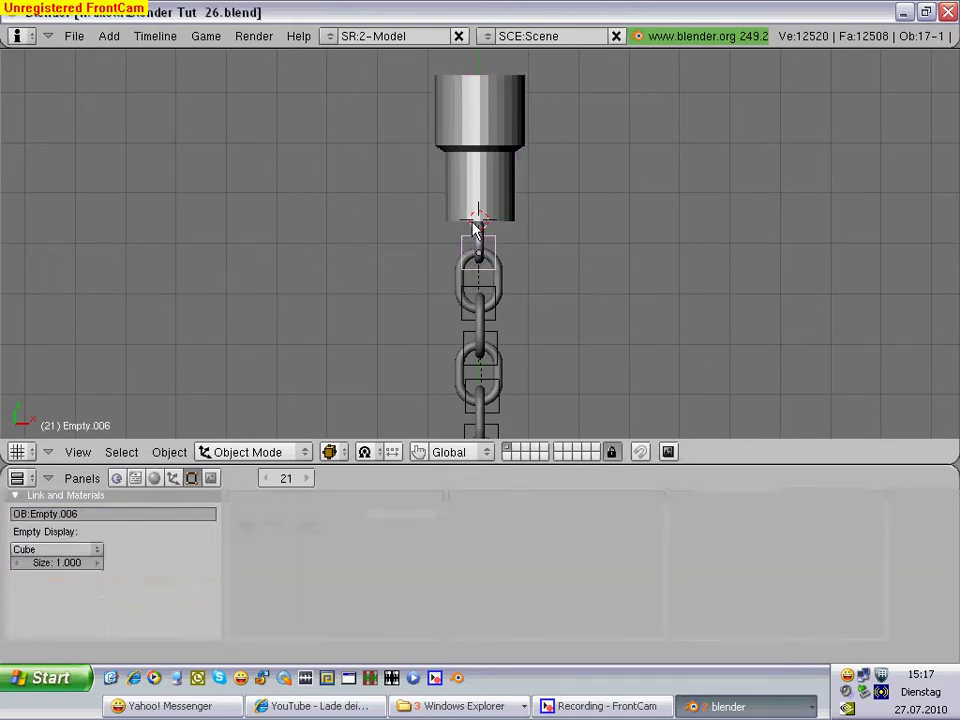
right_click(477, 215, "shift")
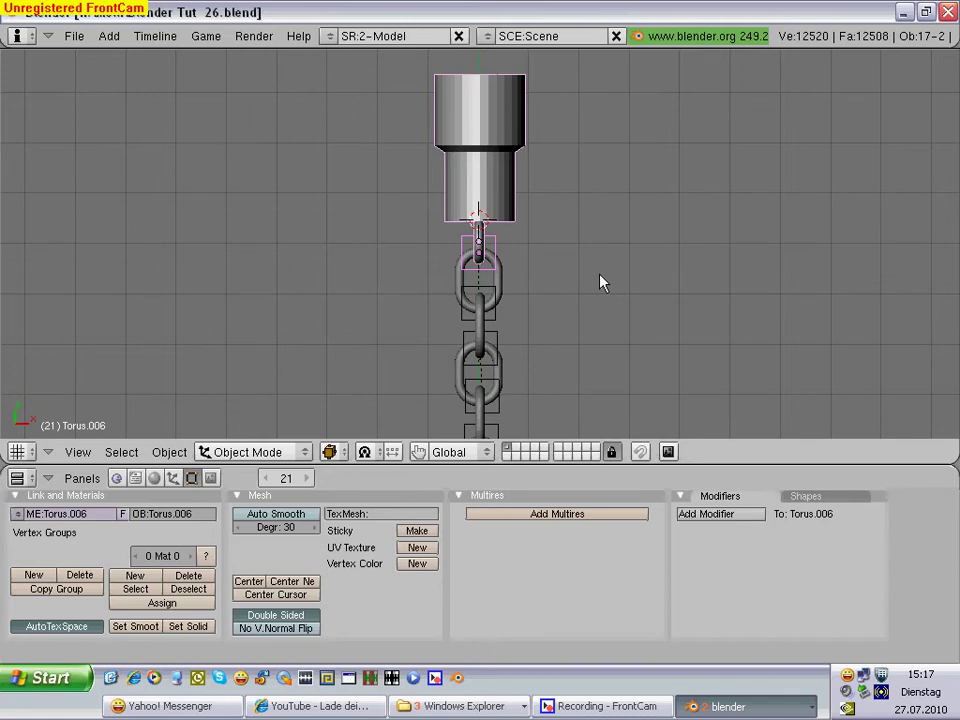
key("ctrl+p")
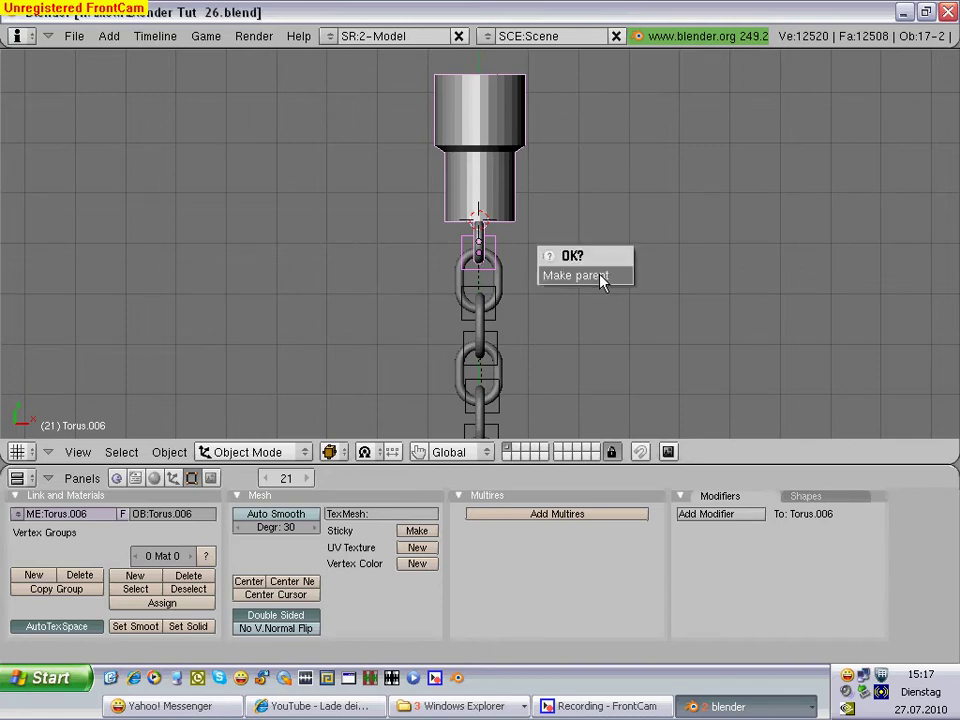
left_click(600, 278)
right_click(482, 188)
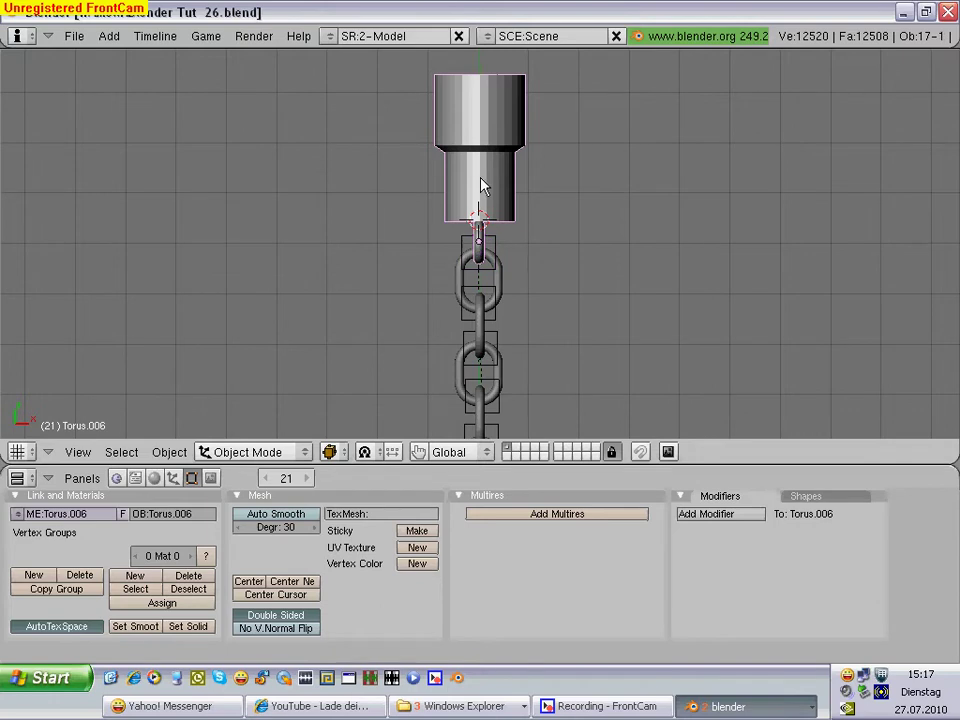
Step: Smooth-shade the handle and assign it the existing material named Material
left_click(143, 627)
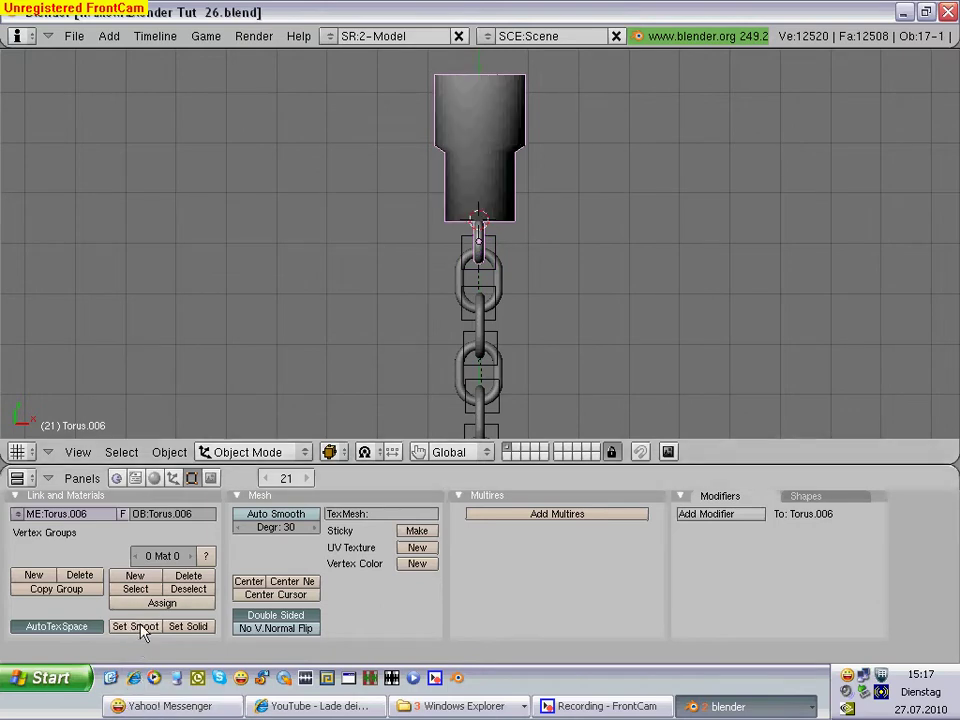
left_click(155, 478)
left_click(245, 530)
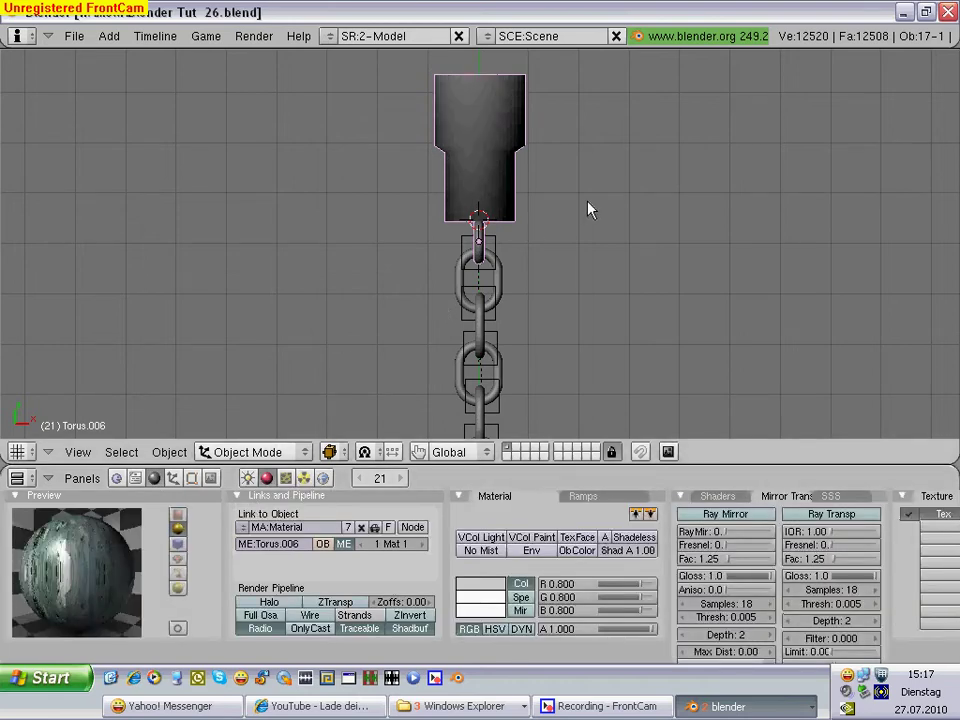
scroll(236, 381, "up", 3)
scroll(236, 381, "down", 3)
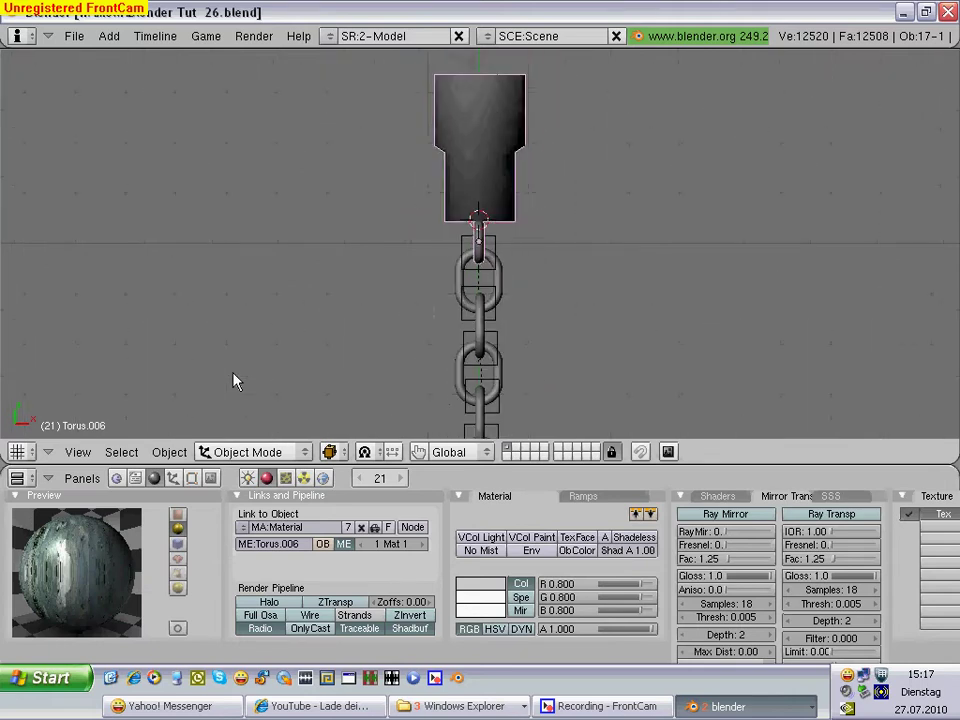
scroll(236, 381, "down", 3)
scroll(236, 381, "down", 2)
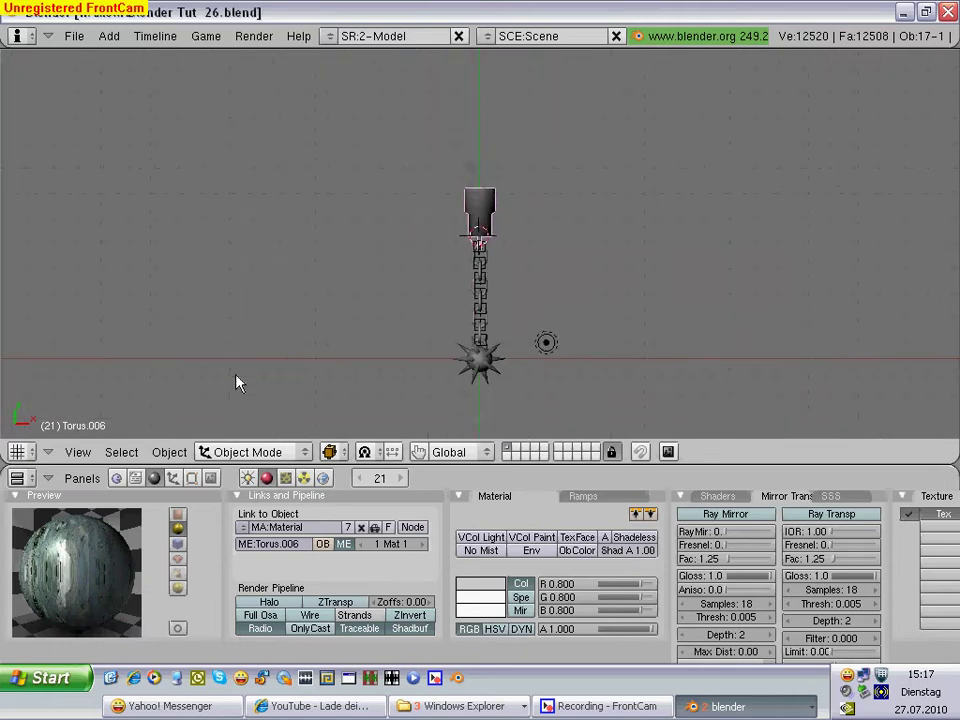
Step: With the handle selected, add a 32-vertex cylinder, radius 1.00, depth 2.00, at its top
right_click(481, 196)
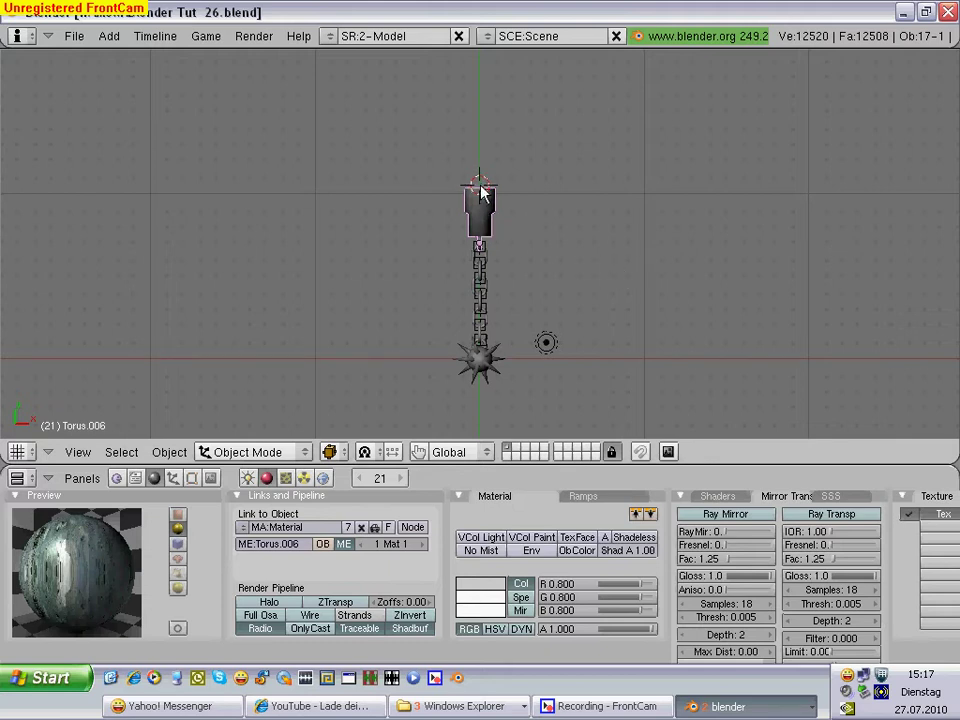
key("space")
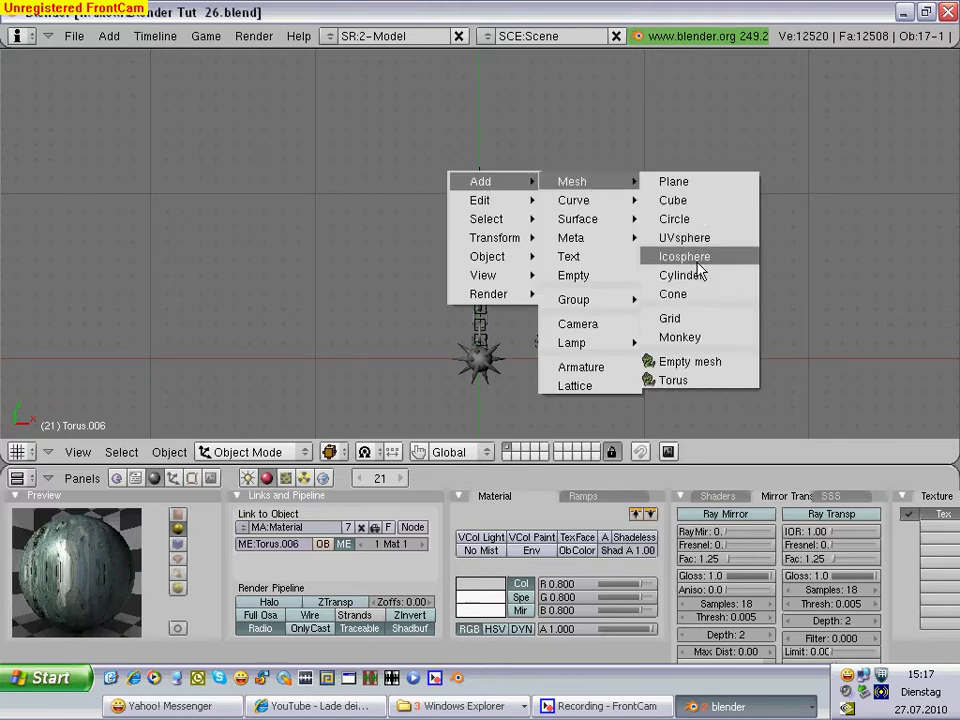
left_click(690, 276)
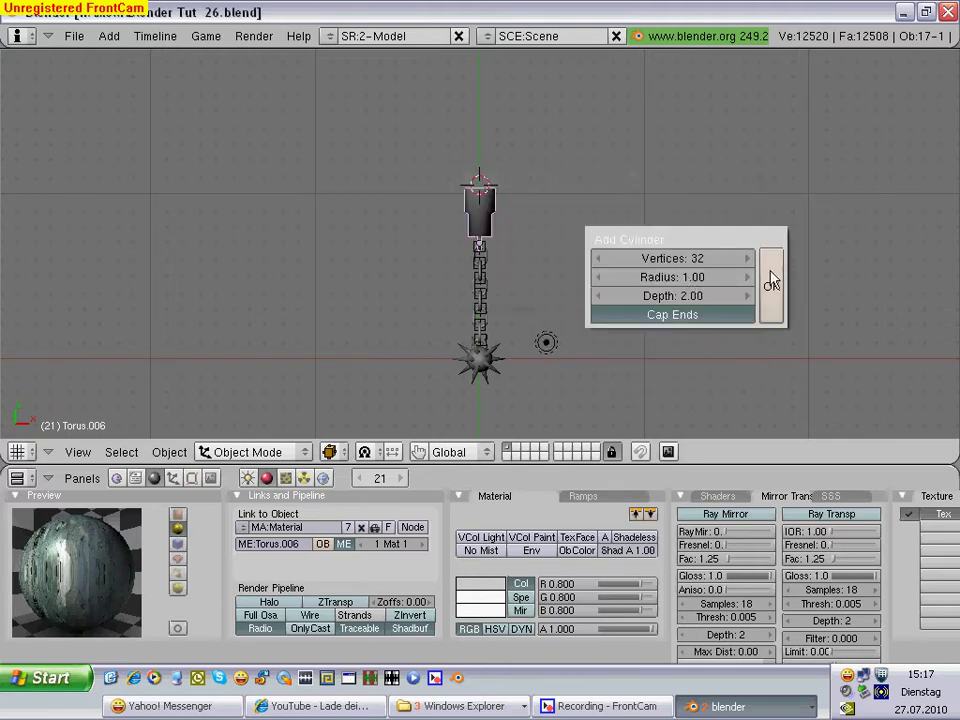
left_click(770, 280)
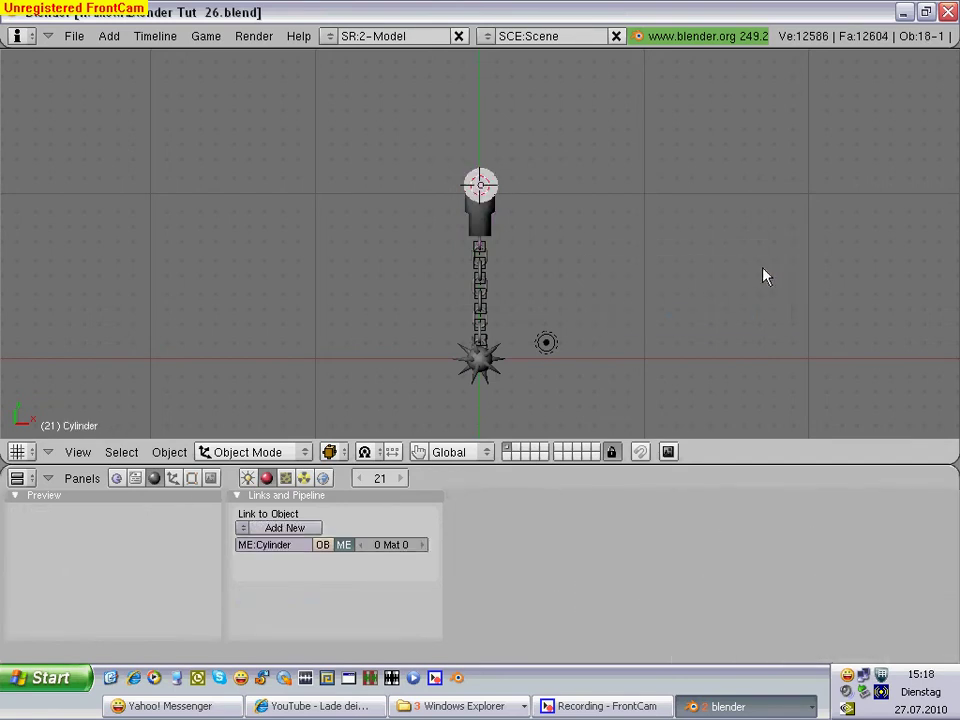
Step: Rotate the new cylinder 90° about X, nudge it along X, and shrink it to about 0.84
key("r")
type("x")
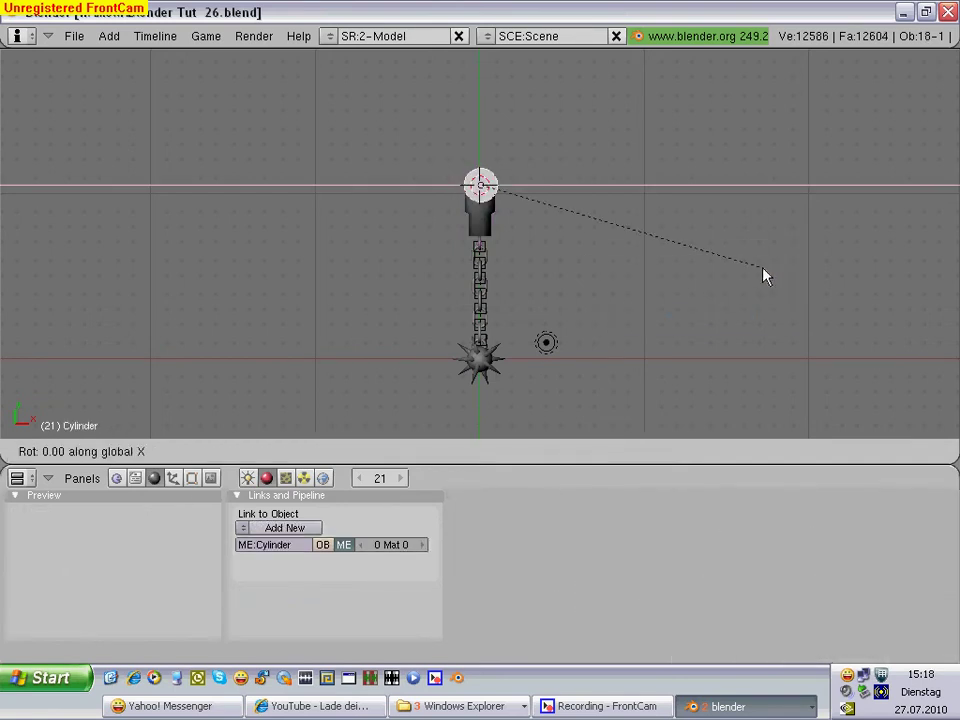
type("90")
key("Return")
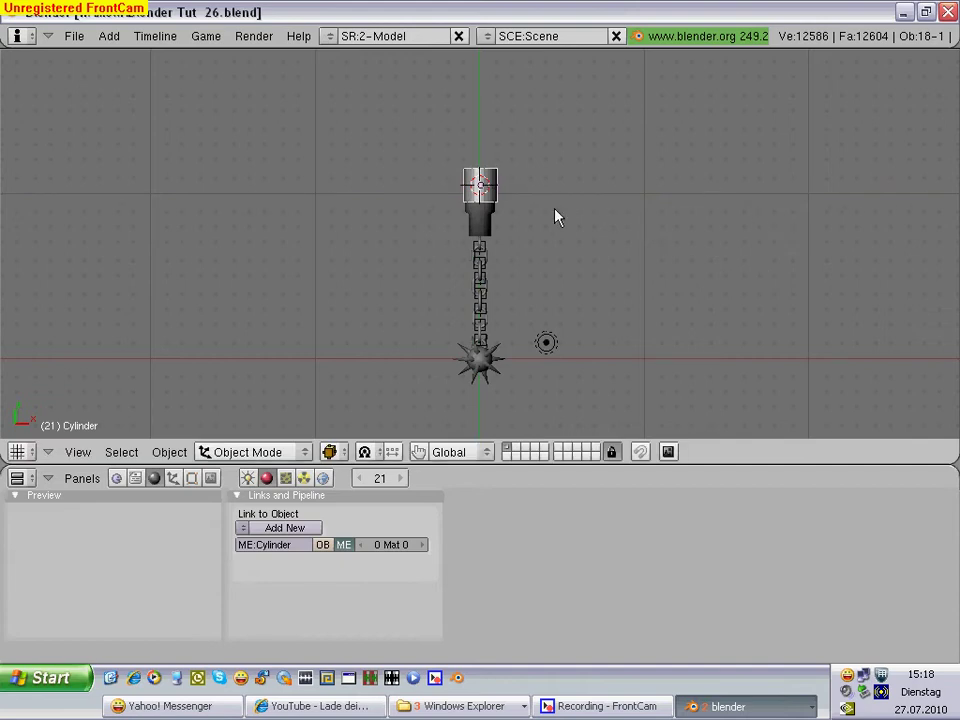
key("s")
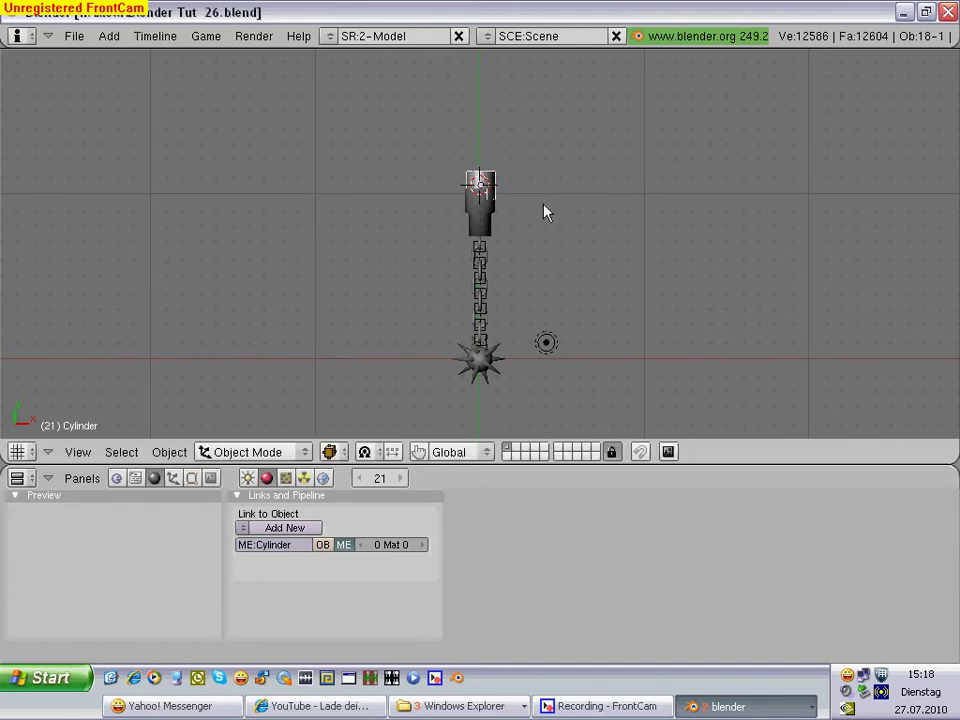
key("g")
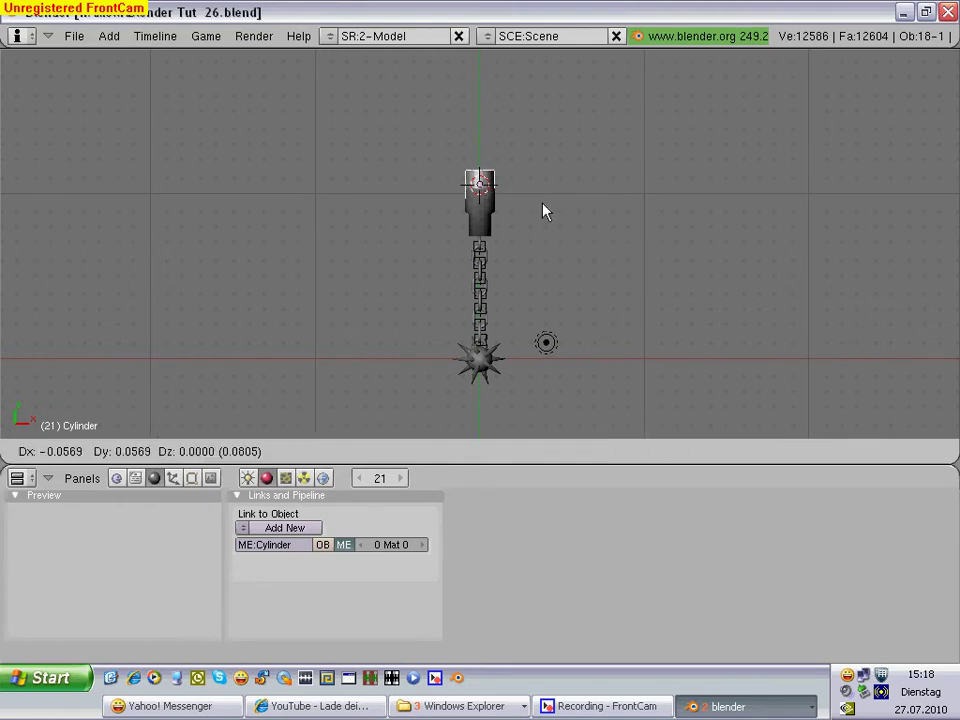
key("x")
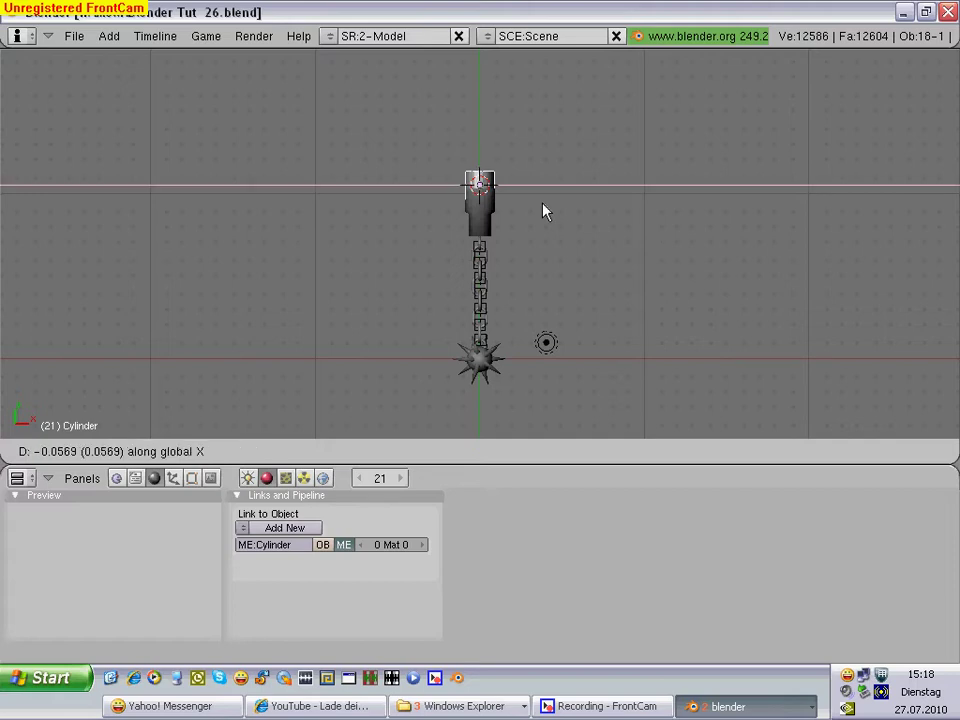
left_click(543, 211)
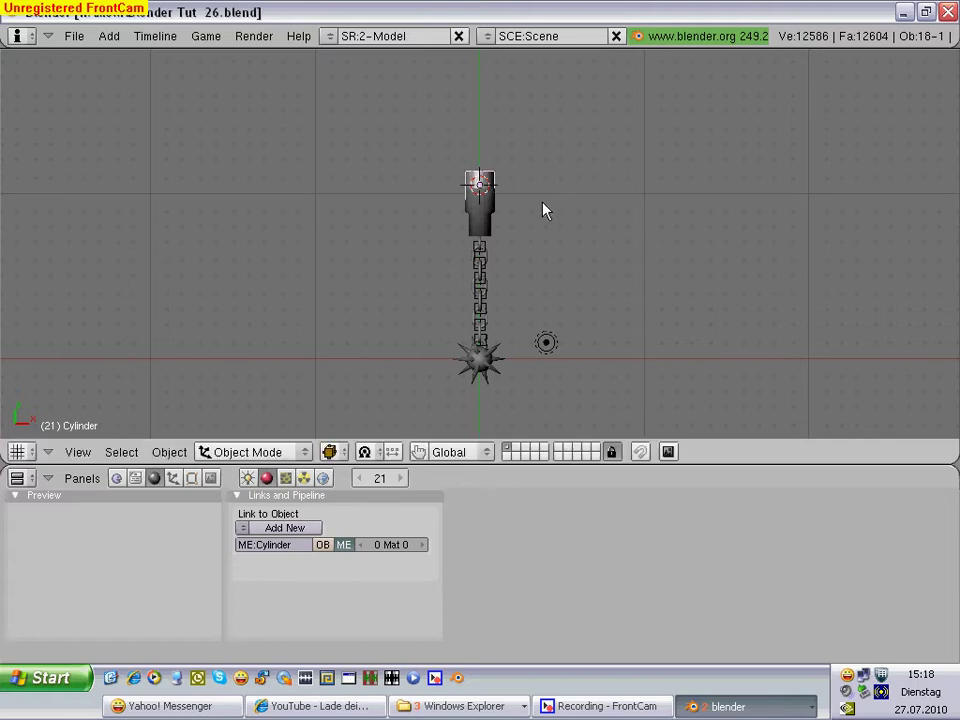
key("s")
left_click(542, 208)
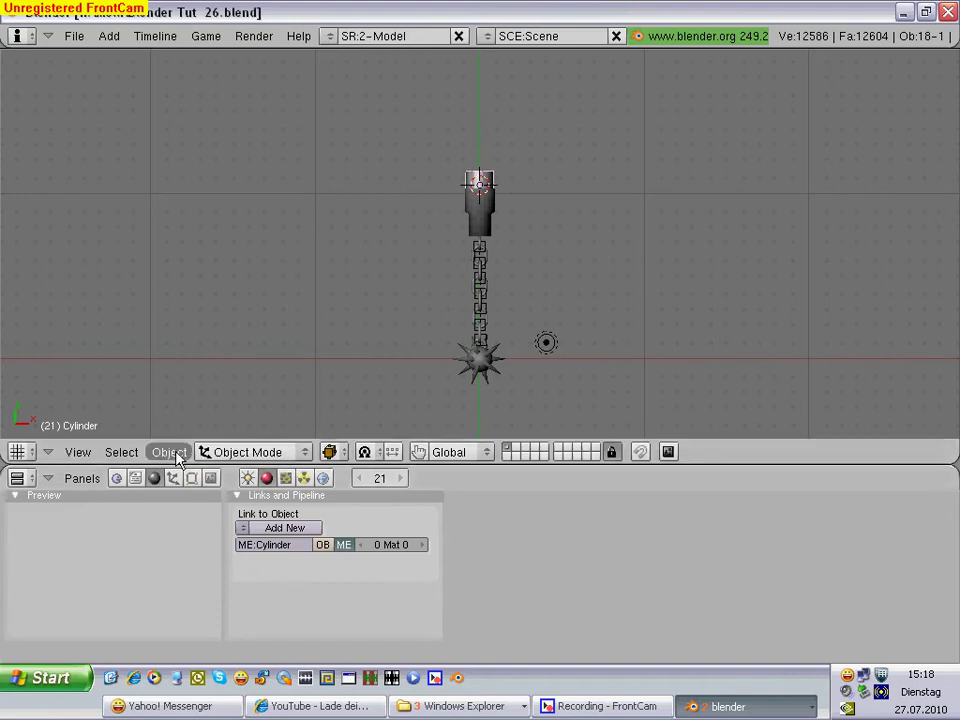
Step: In Edit Mode, box-select the cylinder's top vertices and pull them 38.6273 up along Y
key("Tab")
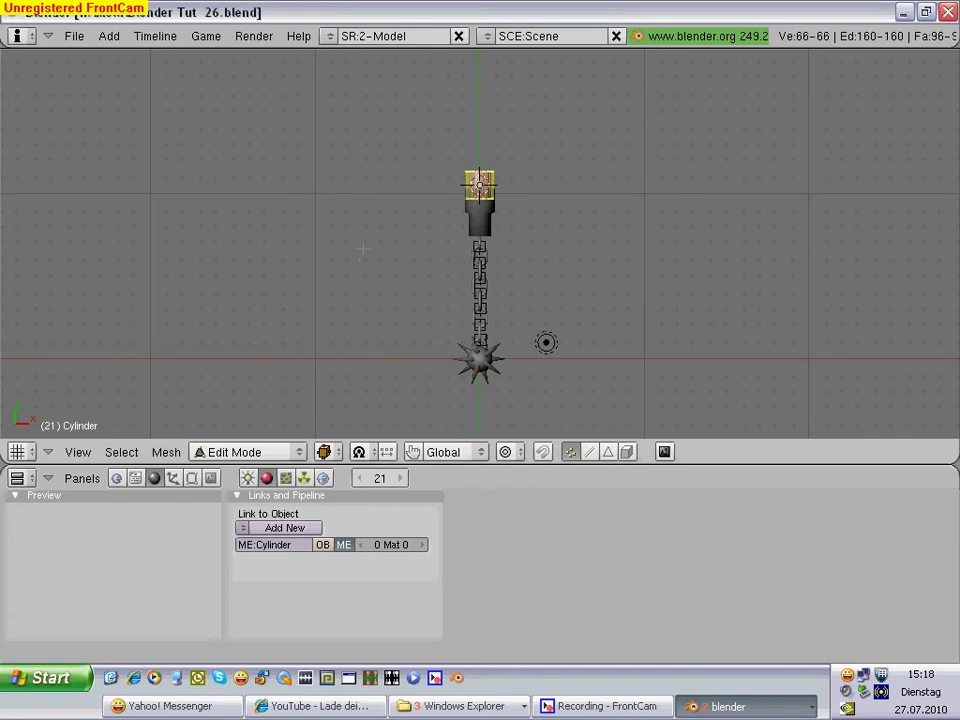
key("a")
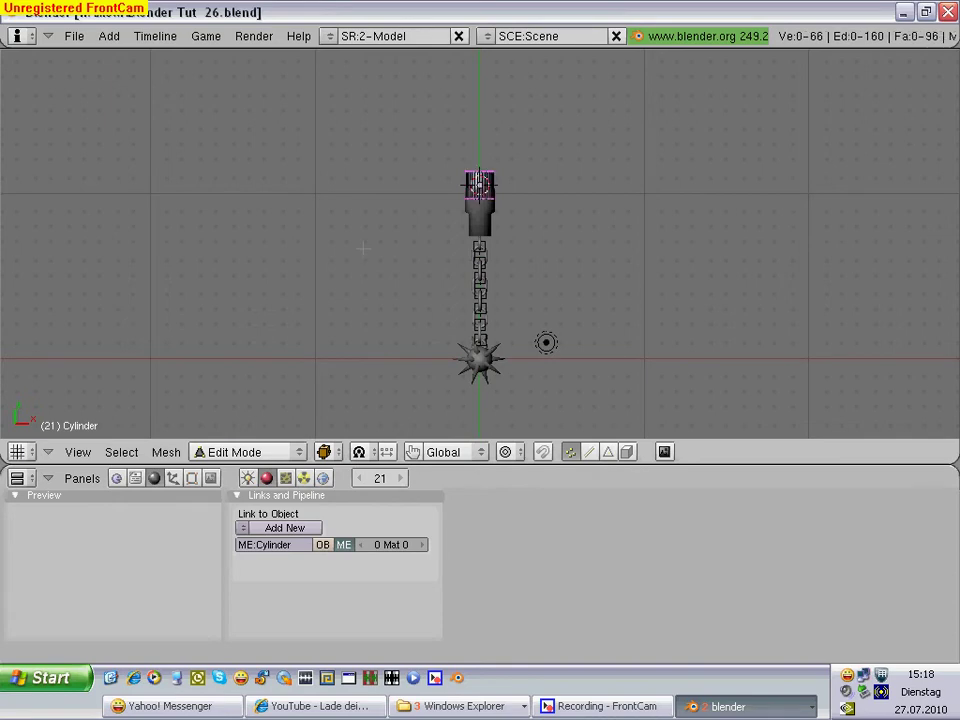
key("b")
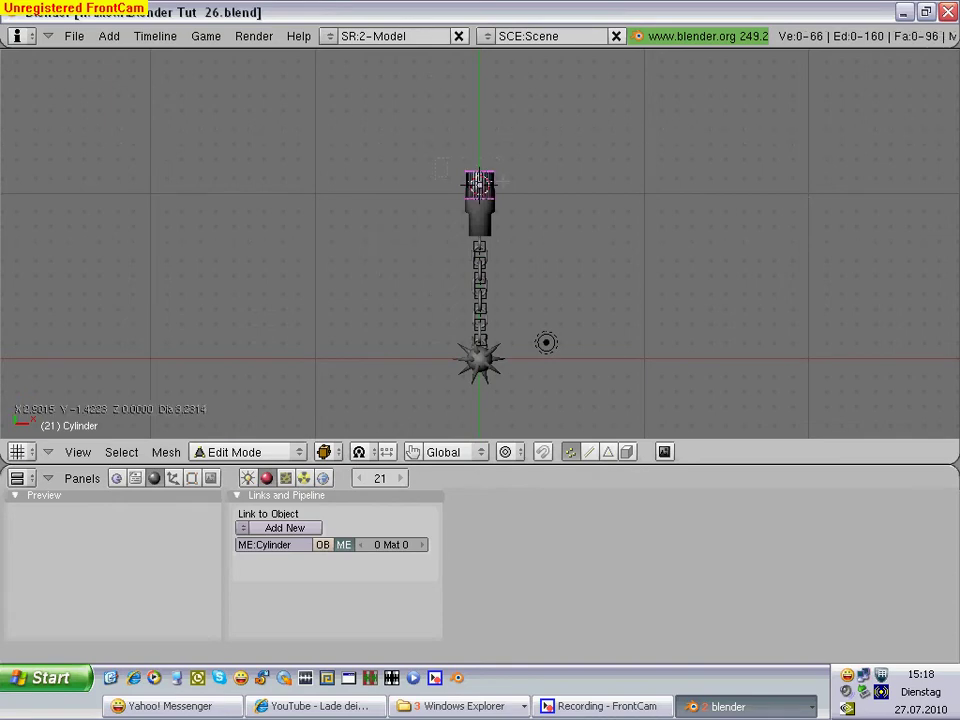
left_click_drag(437, 160, 525, 186)
scroll(595, 277, "down", 3)
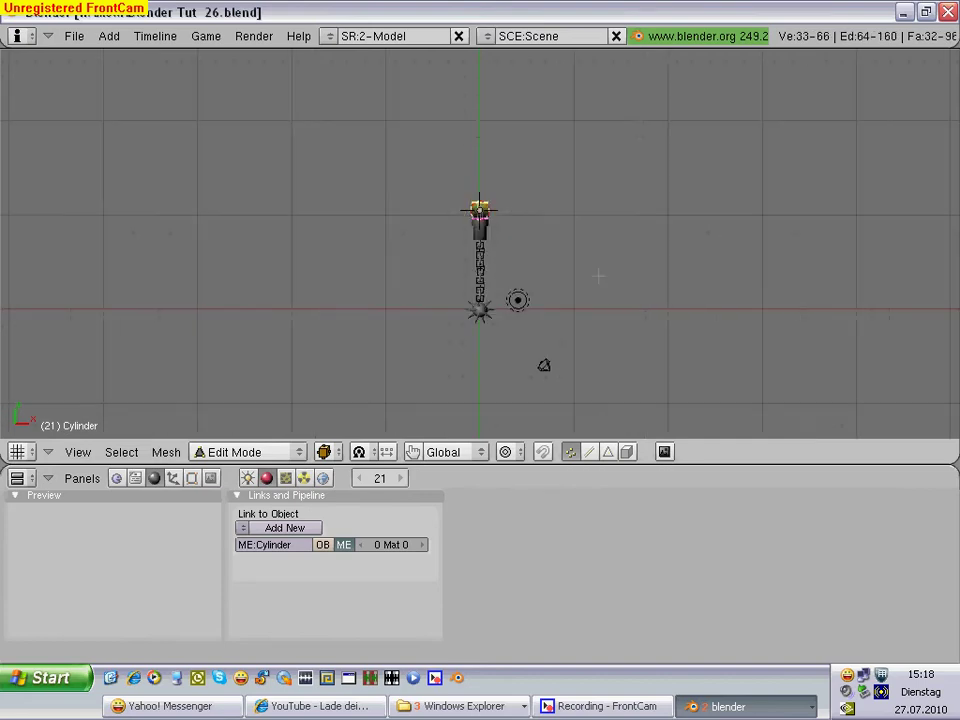
scroll(596, 276, "down", 3)
scroll(598, 275, "down", 1)
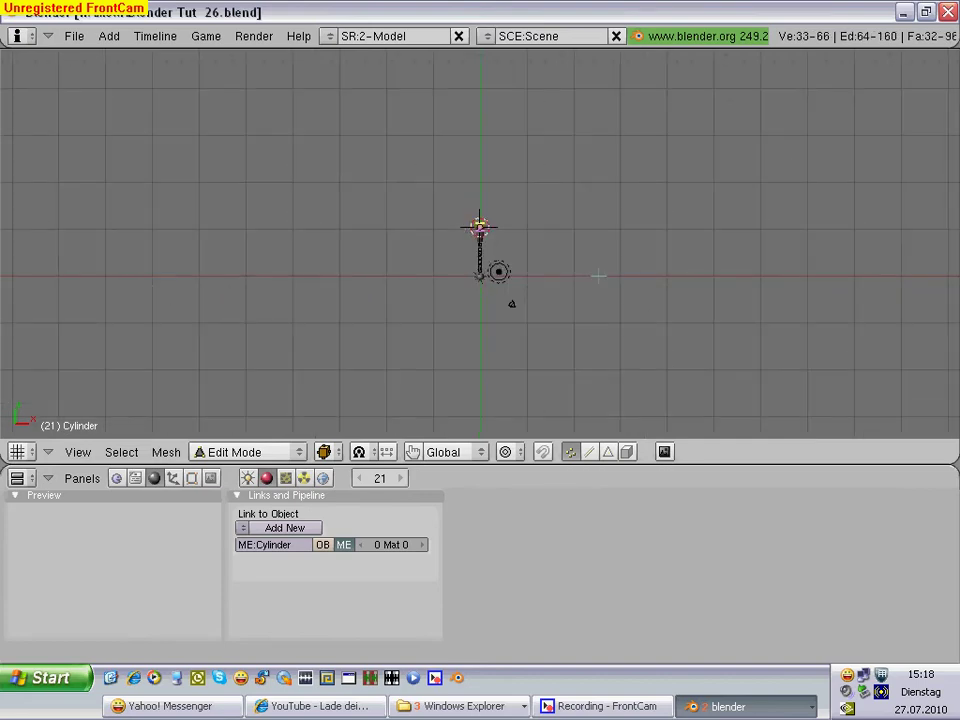
key("g")
key("y")
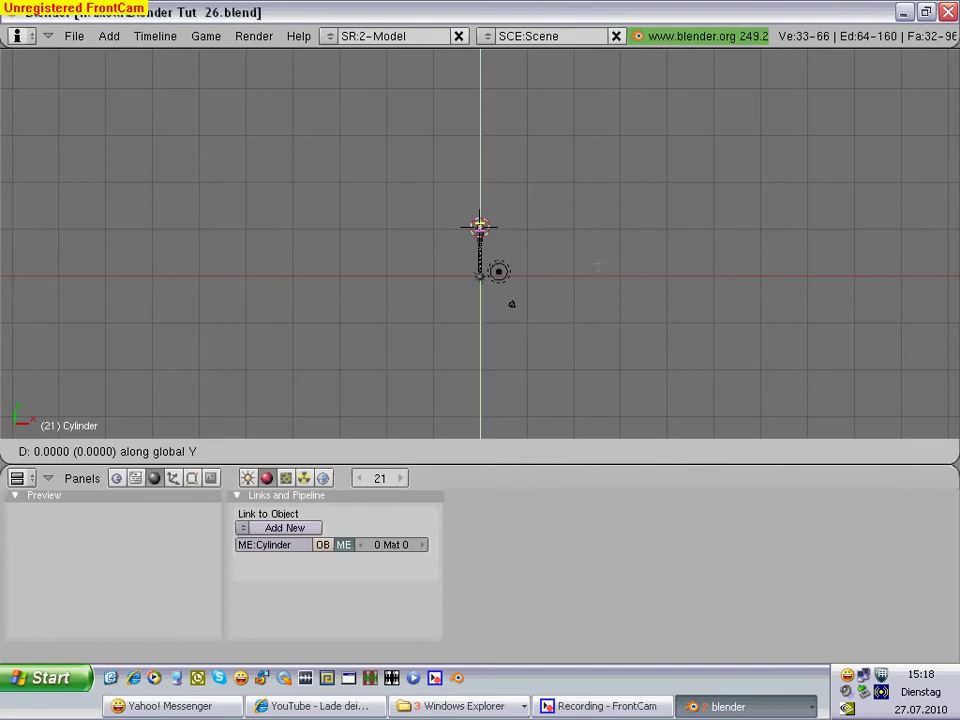
left_click(565, 97)
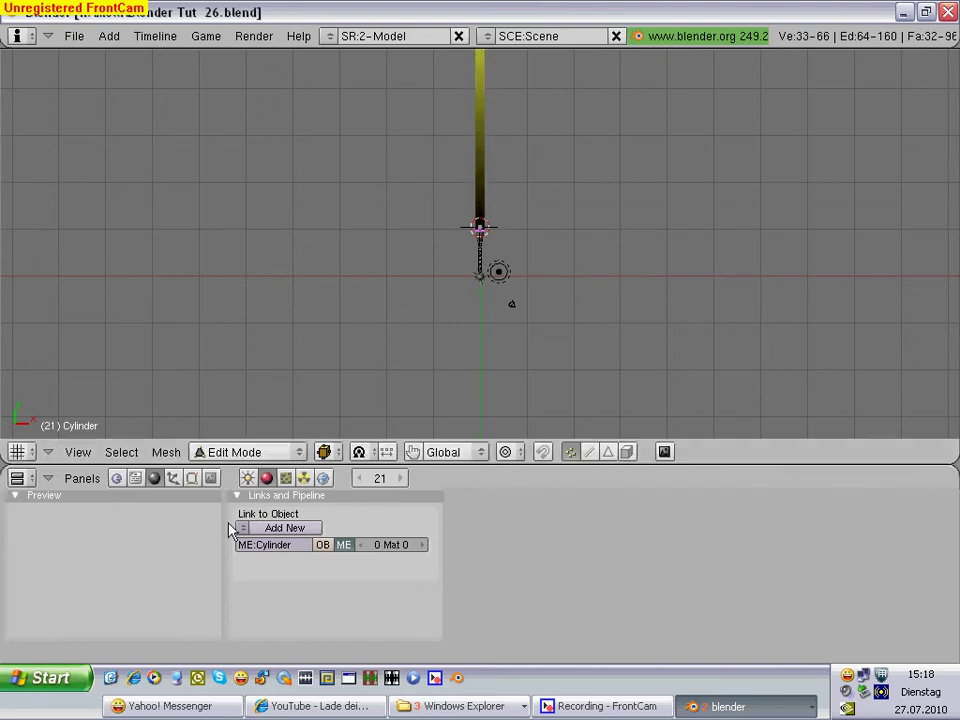
left_click(262, 452)
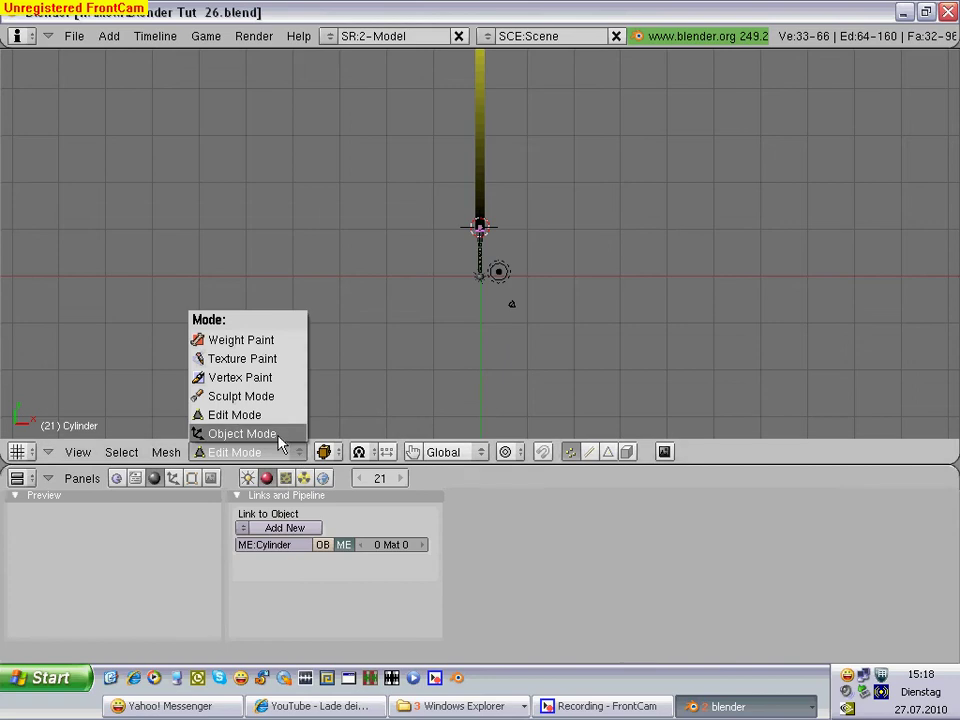
Step: In Object Mode, smooth-shade the shaft, give it new material Material.002, and show its texture settings
left_click(281, 443)
left_click(192, 478)
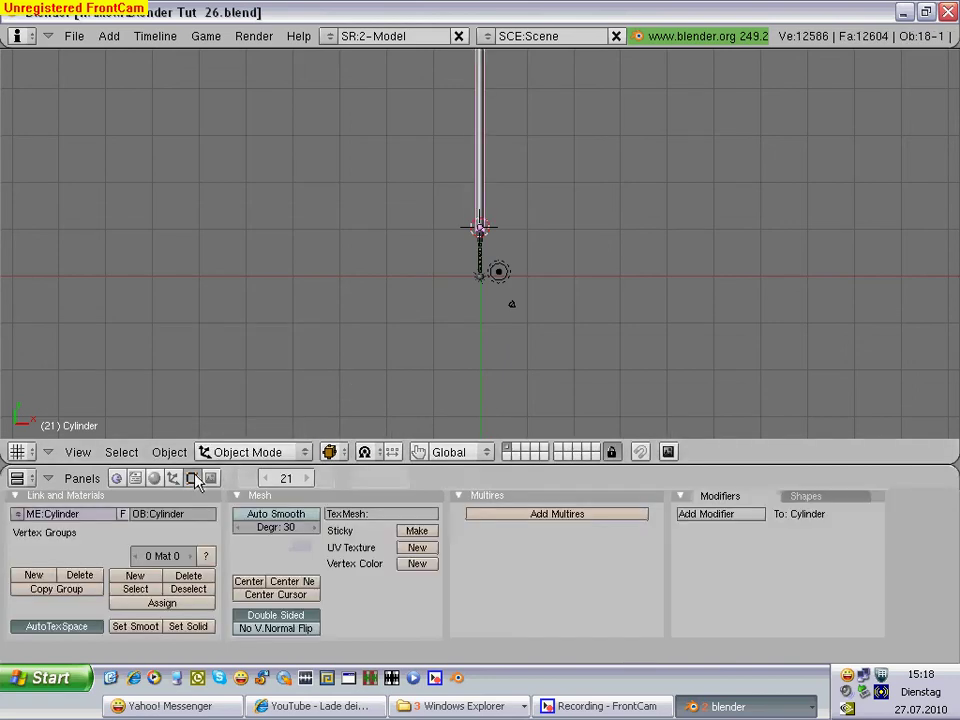
left_click(134, 626)
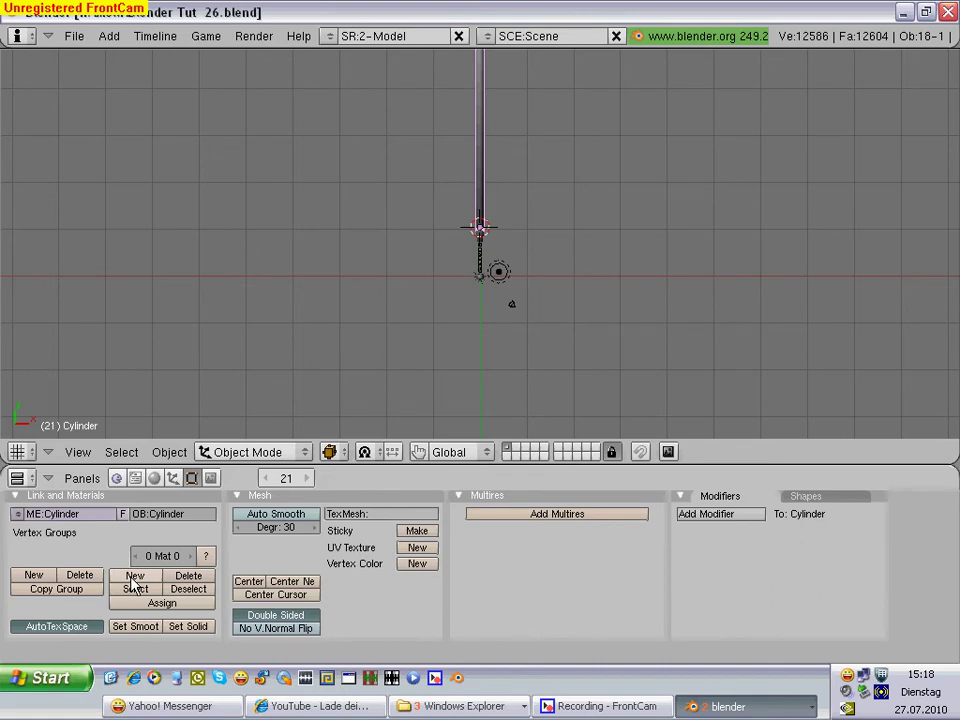
left_click(134, 576)
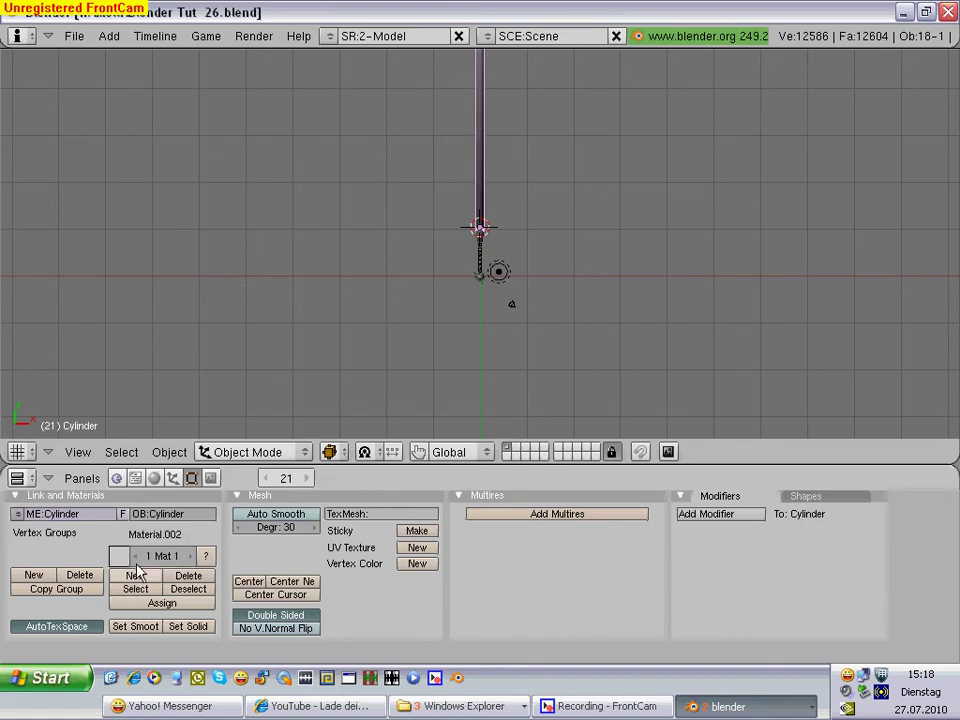
left_click(155, 479)
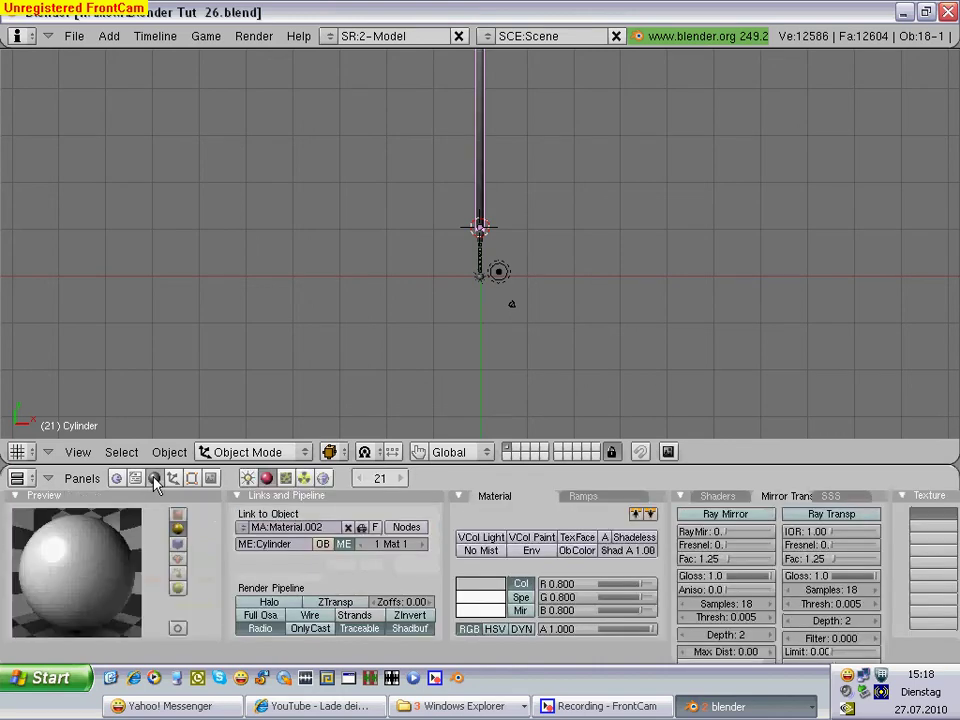
left_click(286, 478)
Step: Add a new texture to the shaft material and set its type to Image
left_click(296, 513)
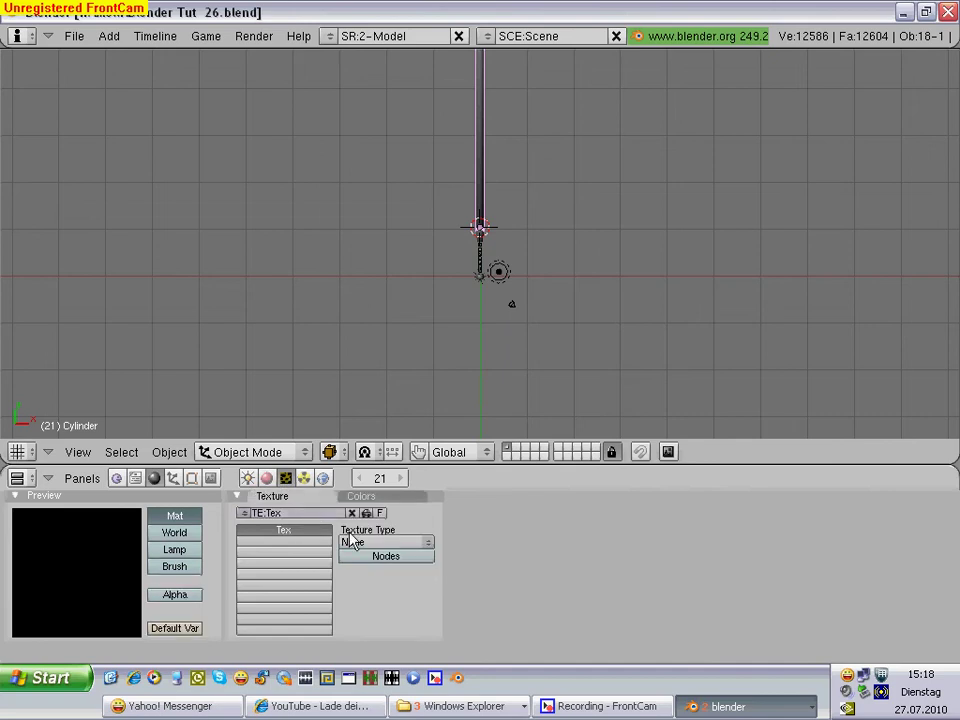
left_click(421, 542)
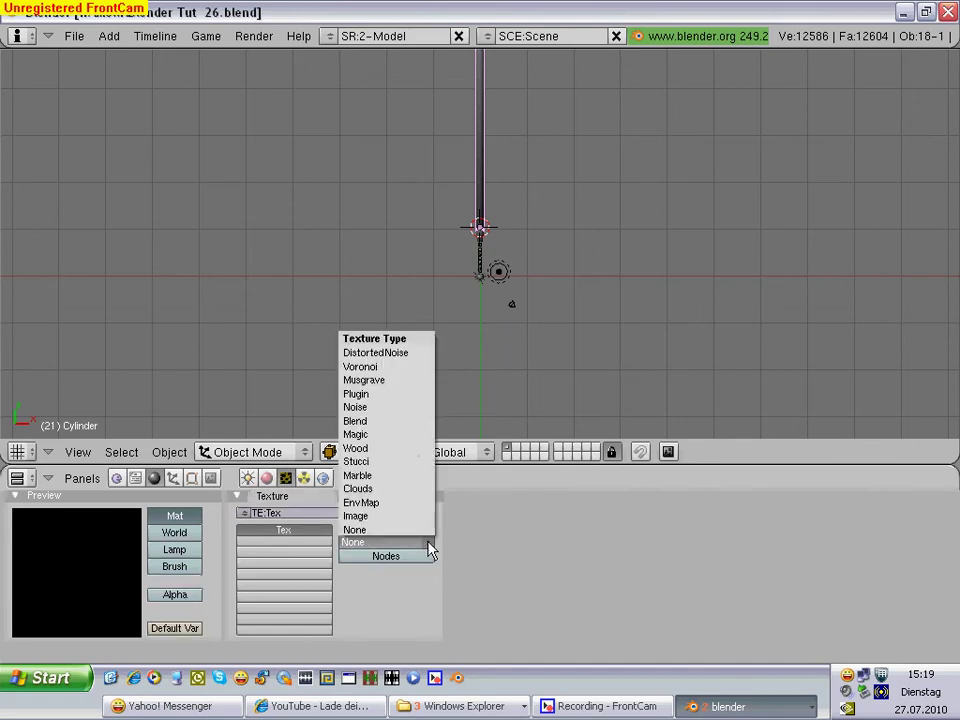
left_click(426, 516)
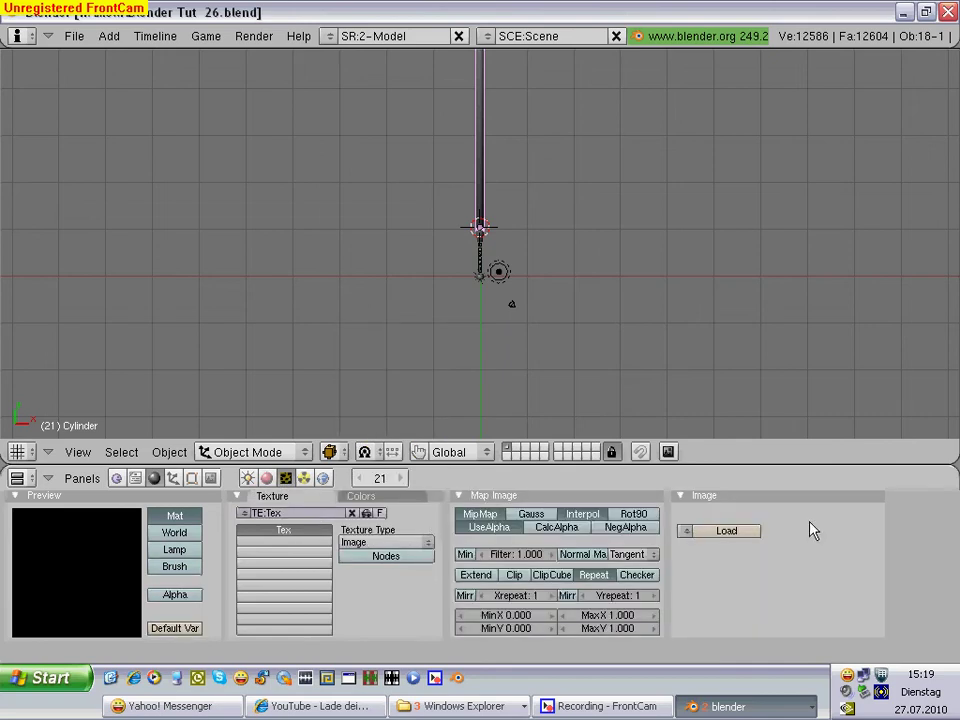
Step: Browse to the Eigene Bilder folder and choose baumstammtextur_512.jpg
left_click(707, 538)
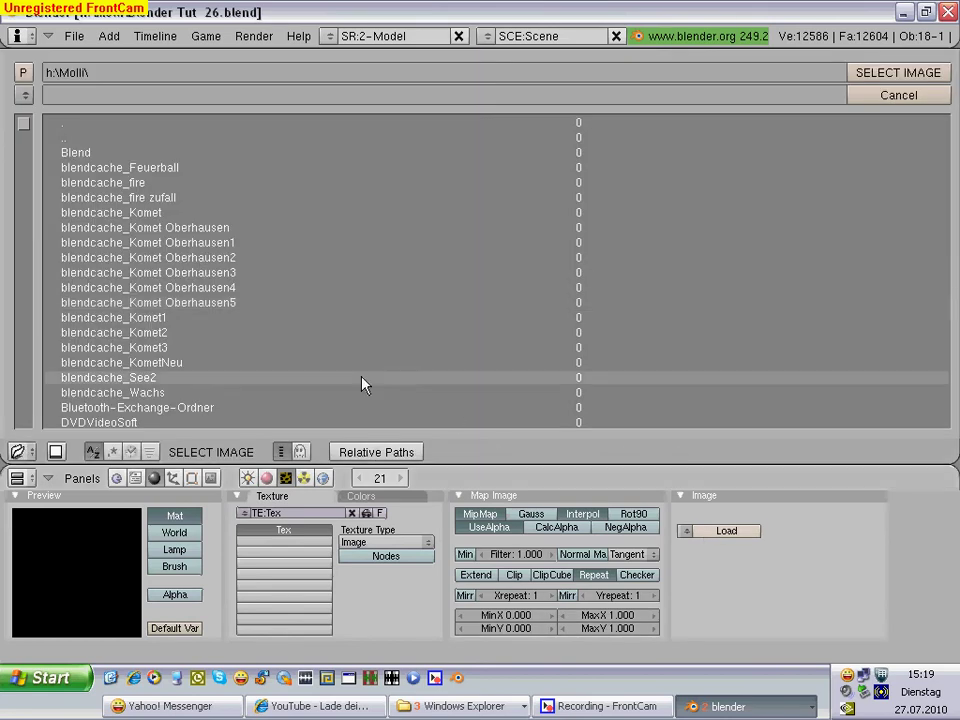
scroll(214, 400, "down", 2)
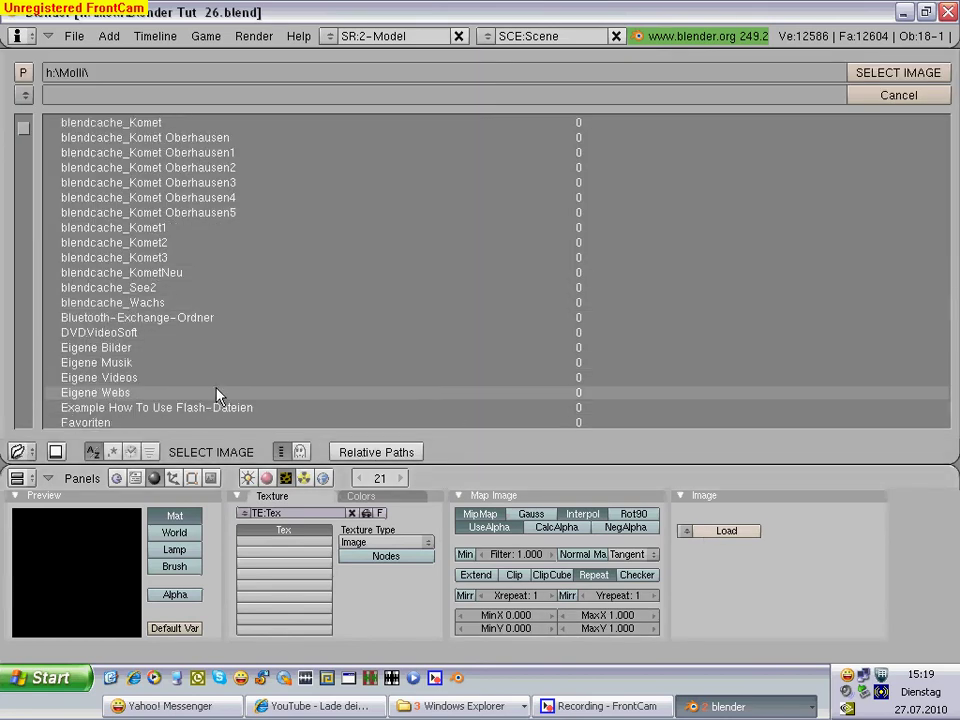
left_click(98, 350)
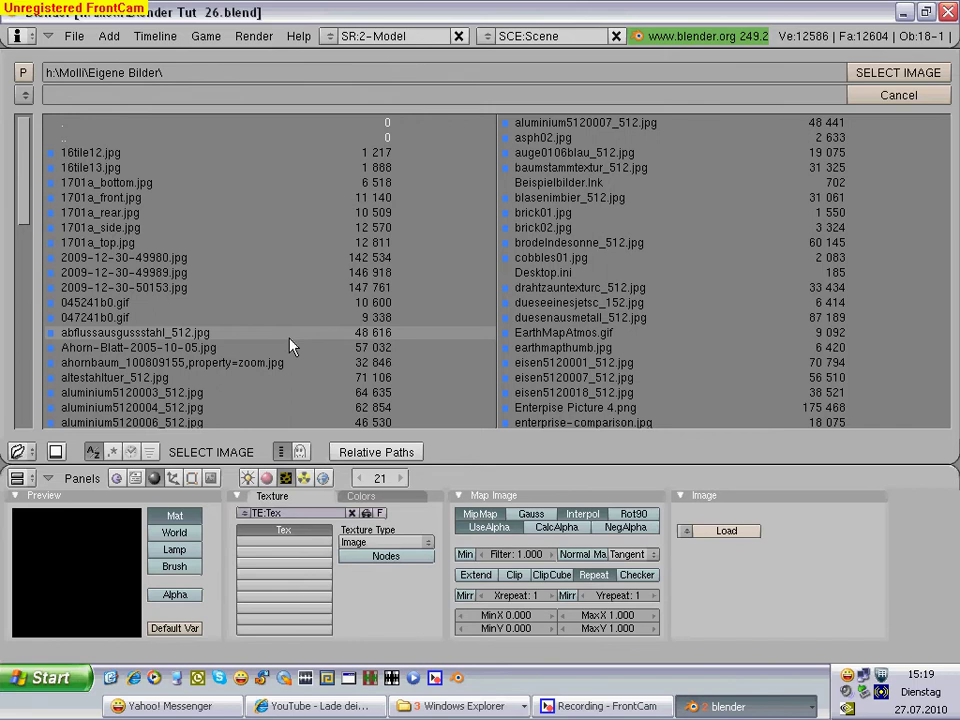
scroll(292, 344, "down", 1)
scroll(296, 346, "down", 2)
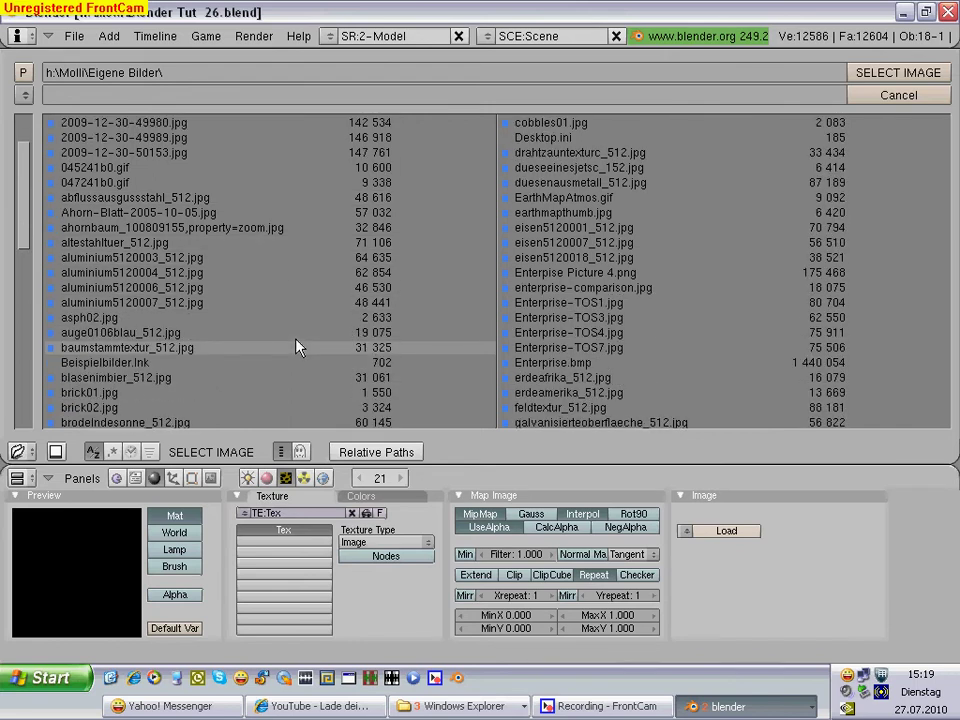
left_click(147, 350)
Step: Load the bark image, switch the Tex texture to Clouds, and return to Material.002 settings
left_click(884, 82)
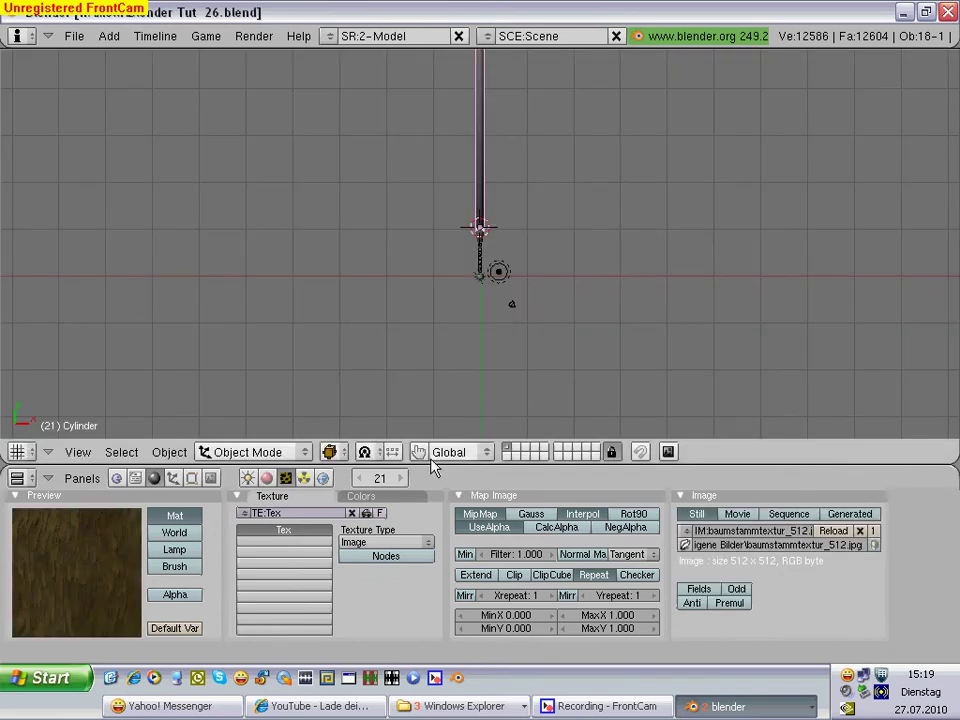
left_click(424, 542)
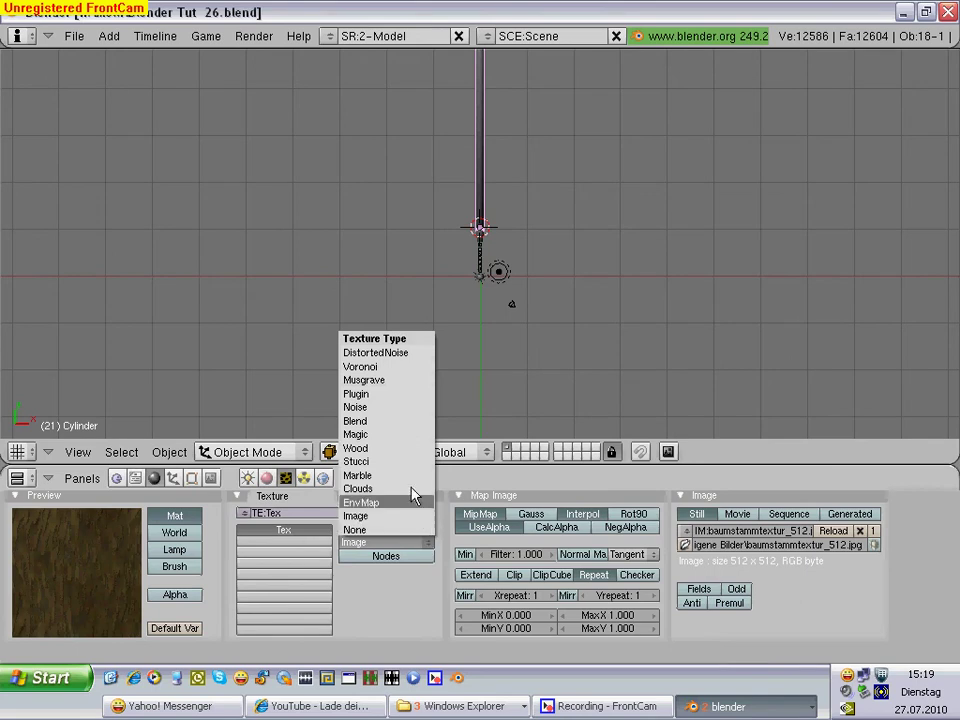
left_click(418, 488)
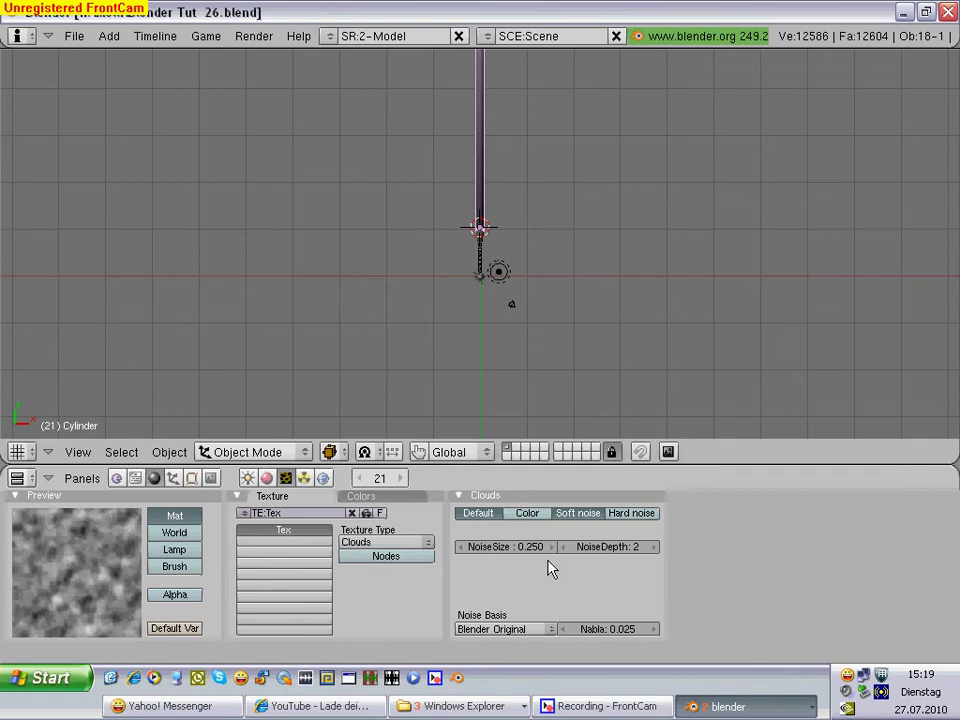
left_click(266, 478)
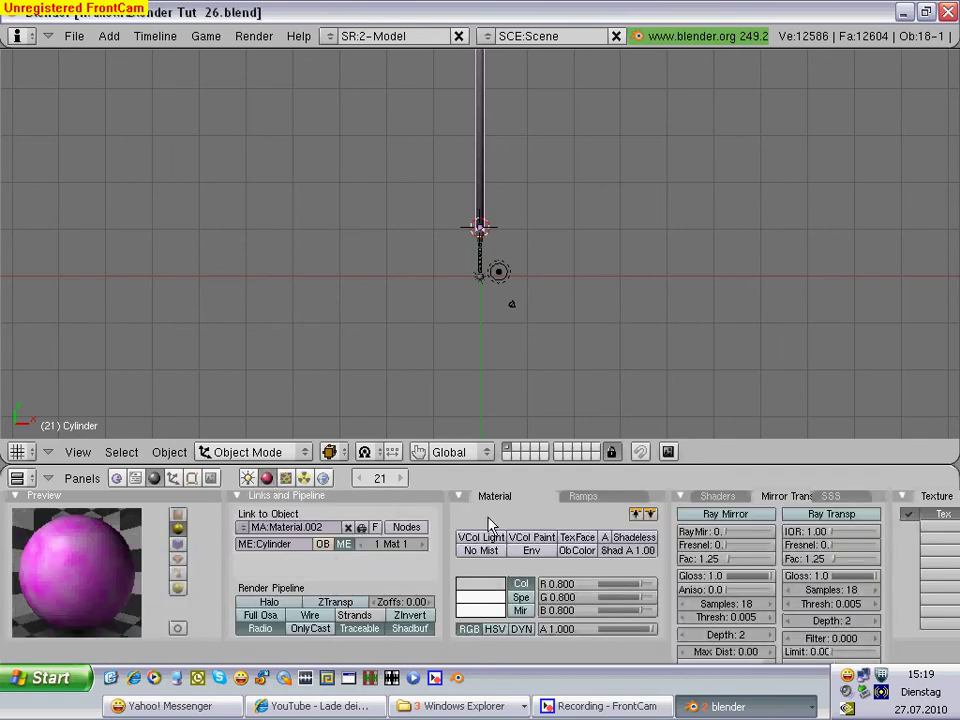
Step: In the Map To settings, give the Clouds texture a dark olive colour with the picker
scroll(488, 524, "down", 1)
scroll(488, 524, "down", 1)
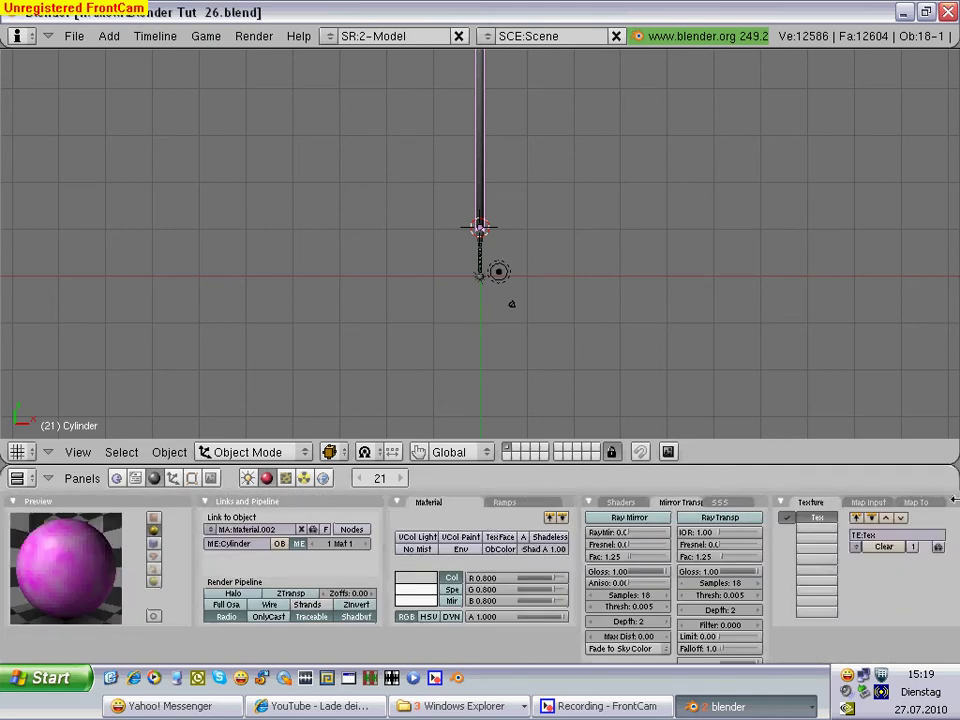
left_click(918, 503)
left_click(818, 566)
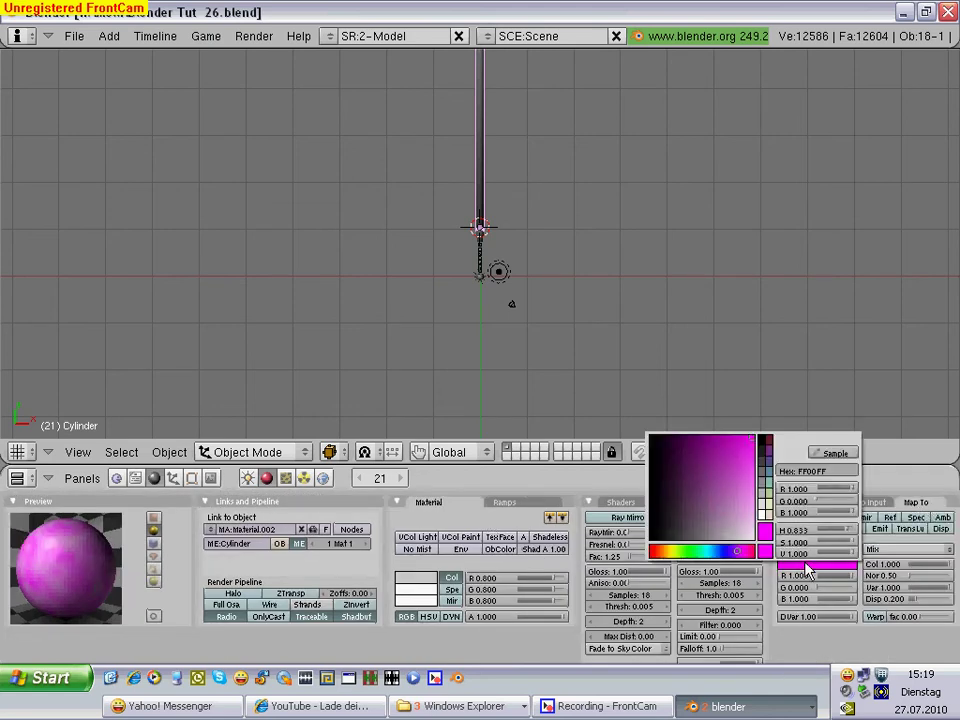
left_click(667, 551)
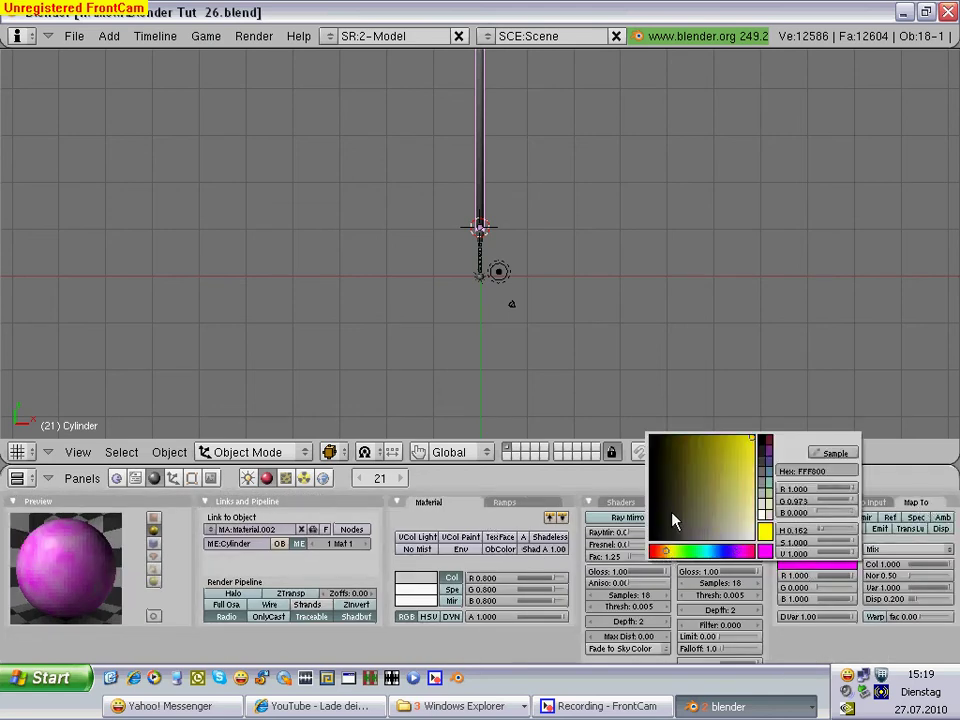
left_click(682, 492)
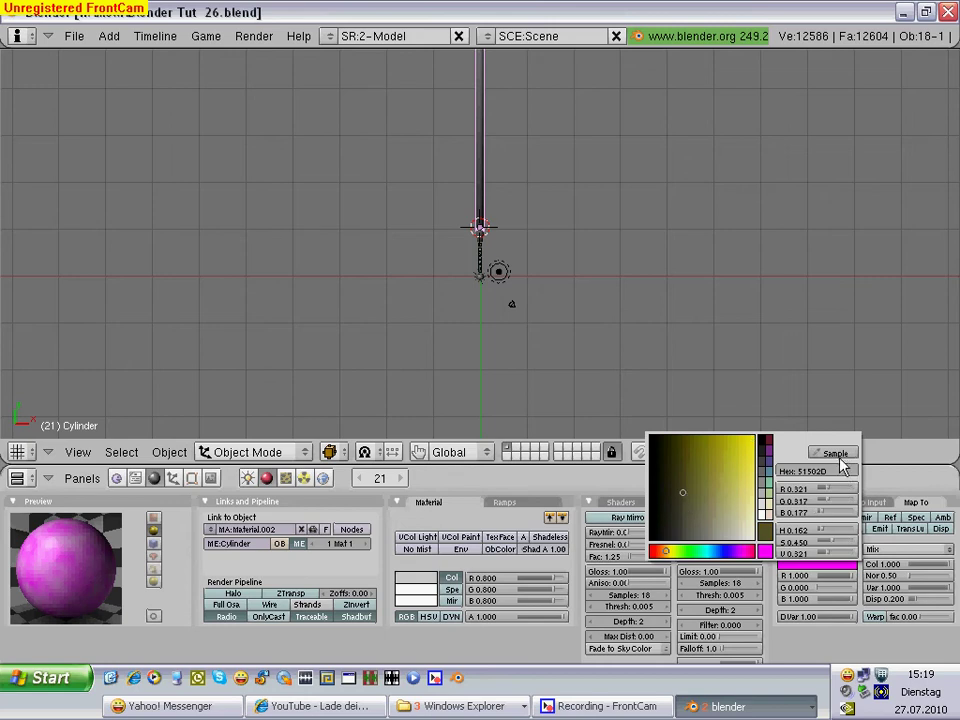
left_click(688, 490)
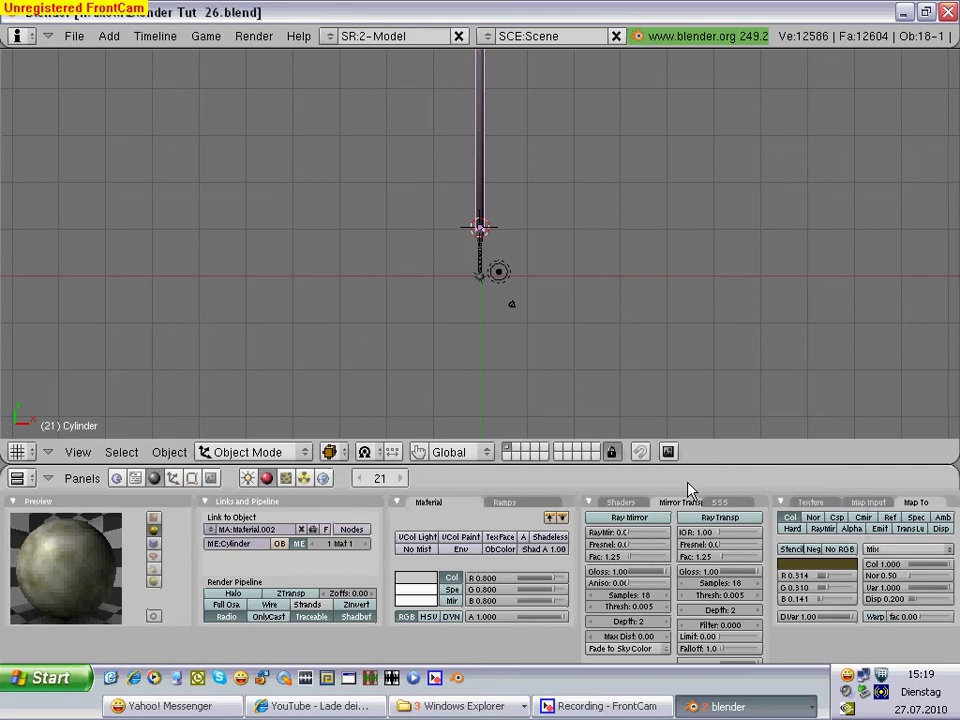
Step: Sample the texture colour to R 0.184, G 0.180, B 0.059 and enable Nor bump at 10.92
left_click(817, 564)
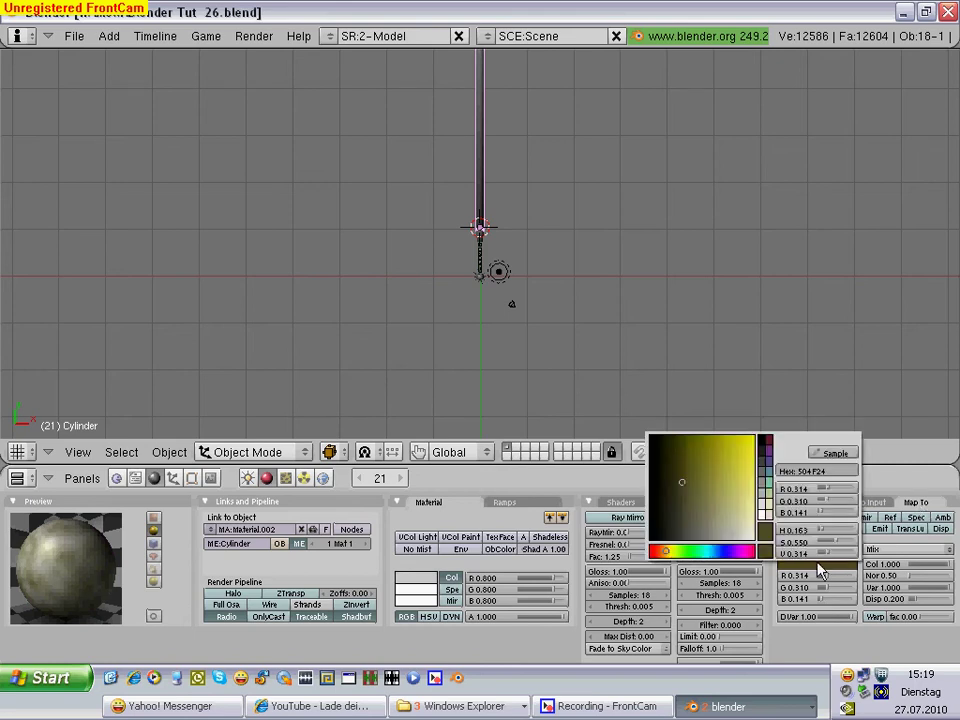
left_click(833, 453)
left_click(714, 453)
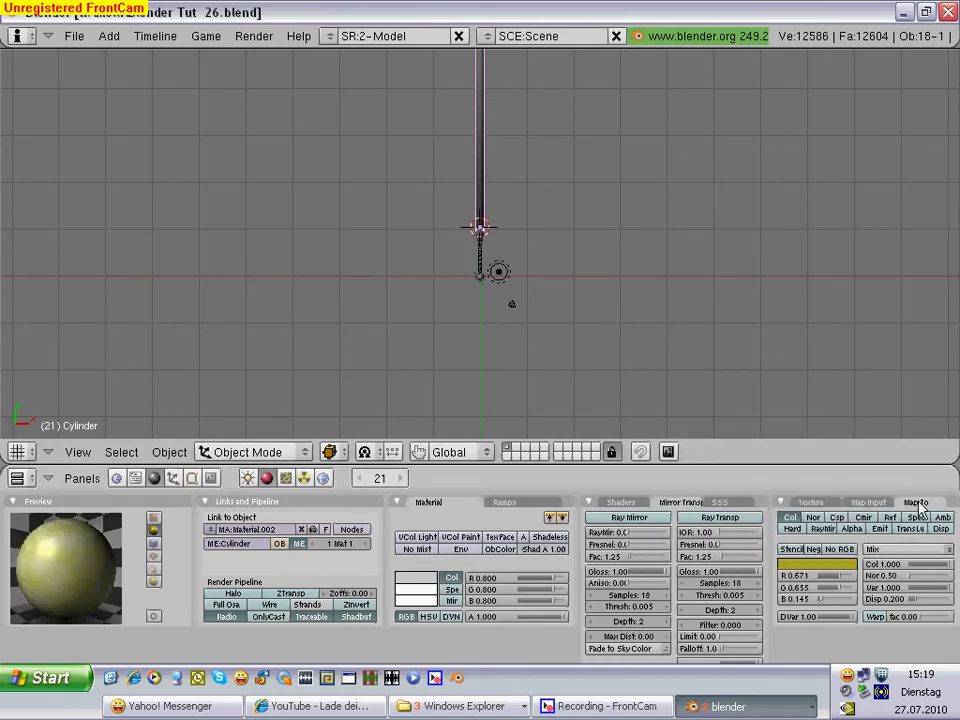
left_click(805, 563)
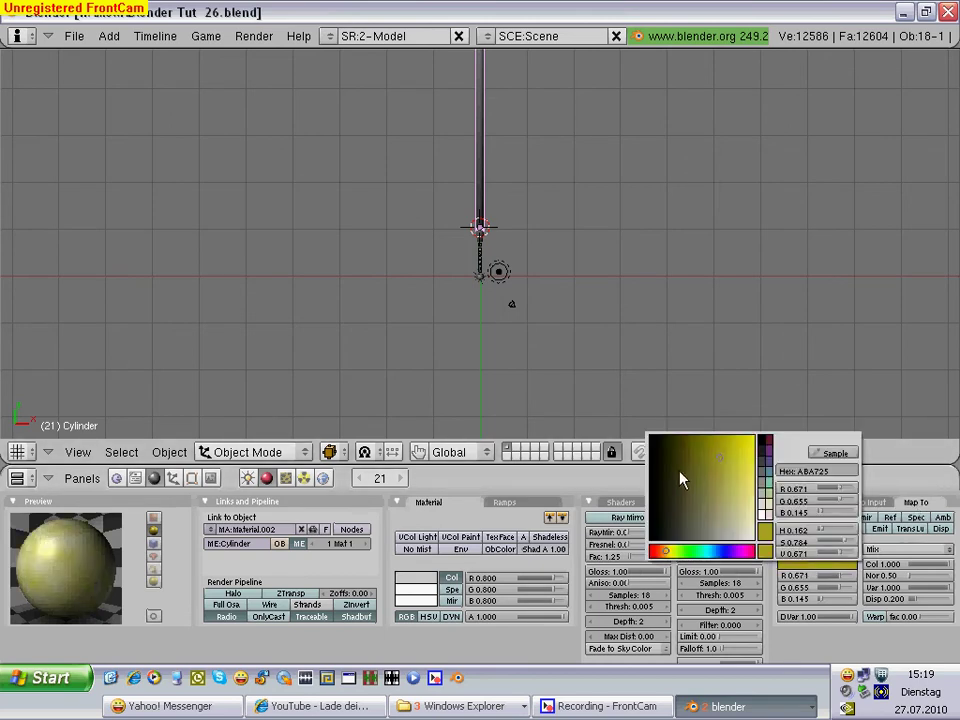
left_click(836, 453)
left_click(677, 458)
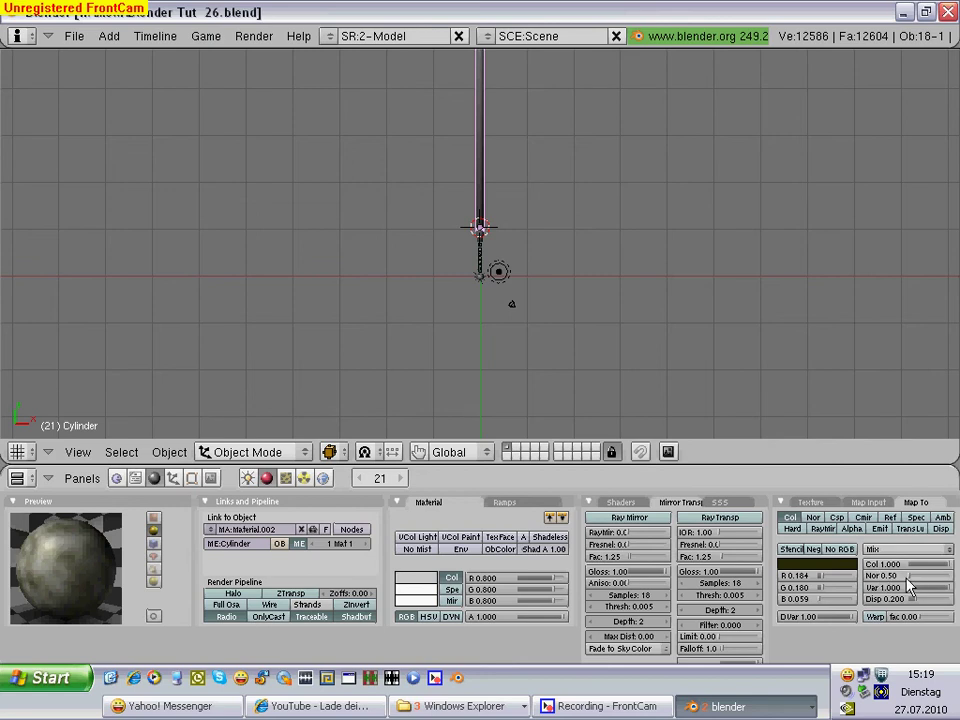
left_click_drag(906, 578, 936, 578)
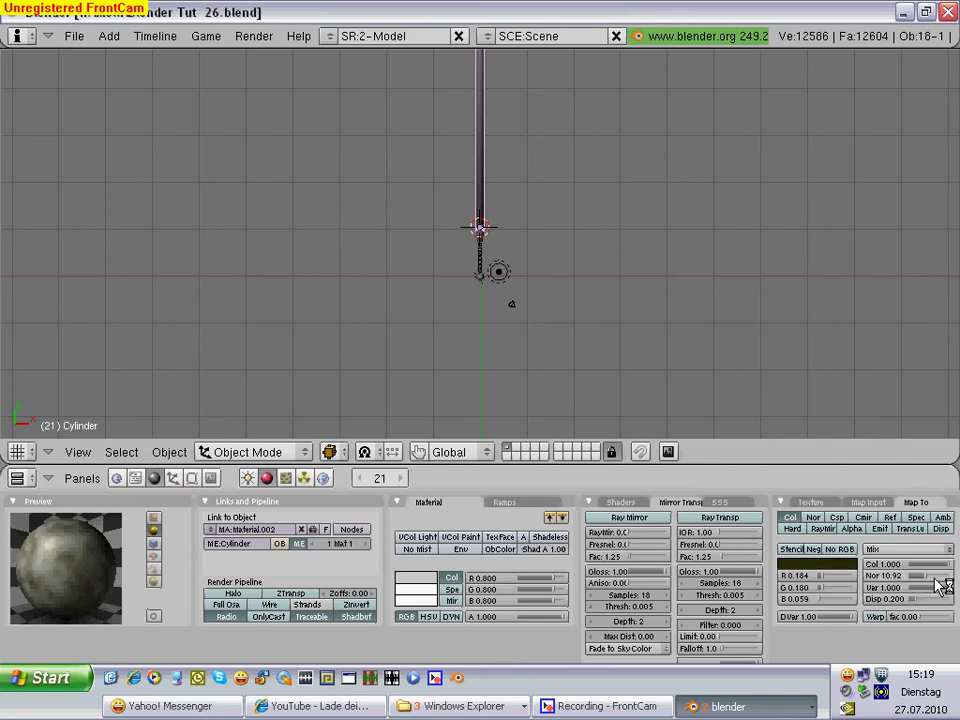
left_click(814, 519)
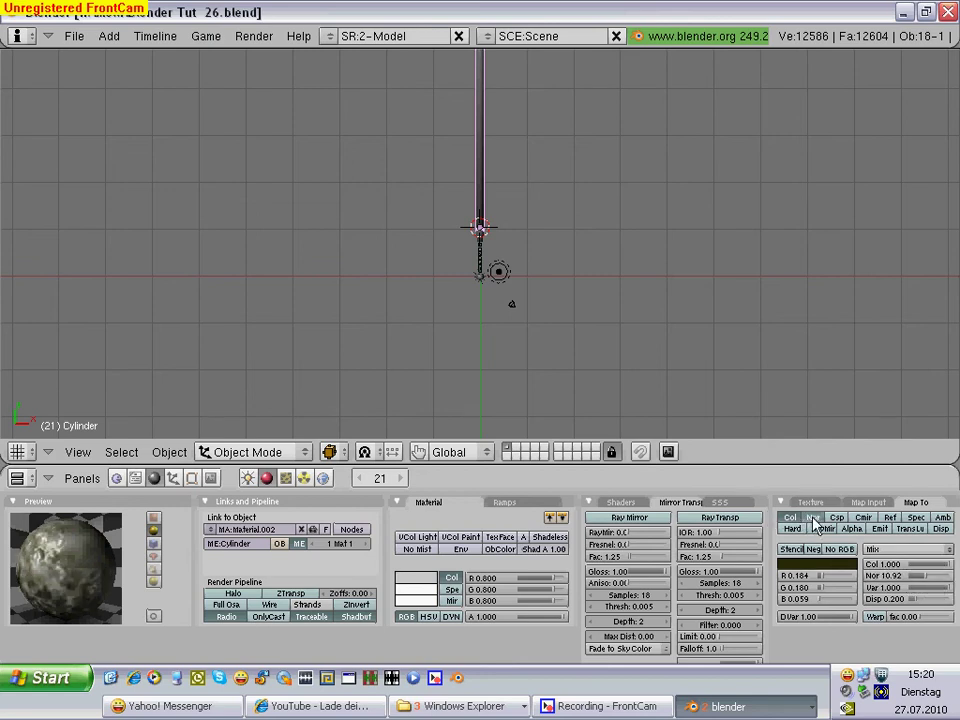
Step: Switch the 3D view to look through the camera
left_click(212, 478)
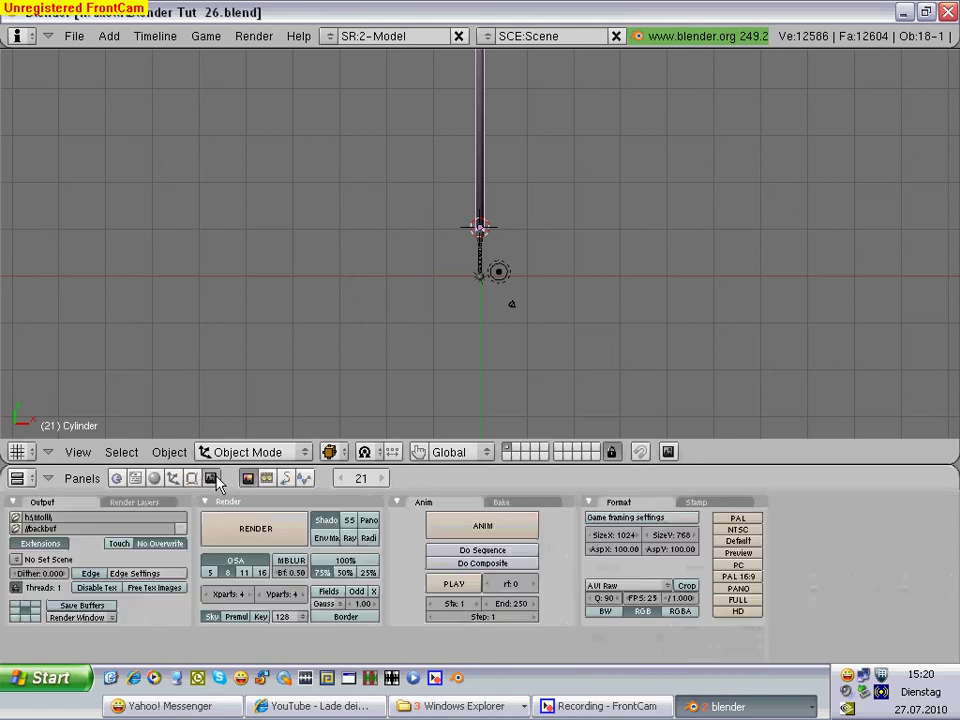
left_click(77, 452)
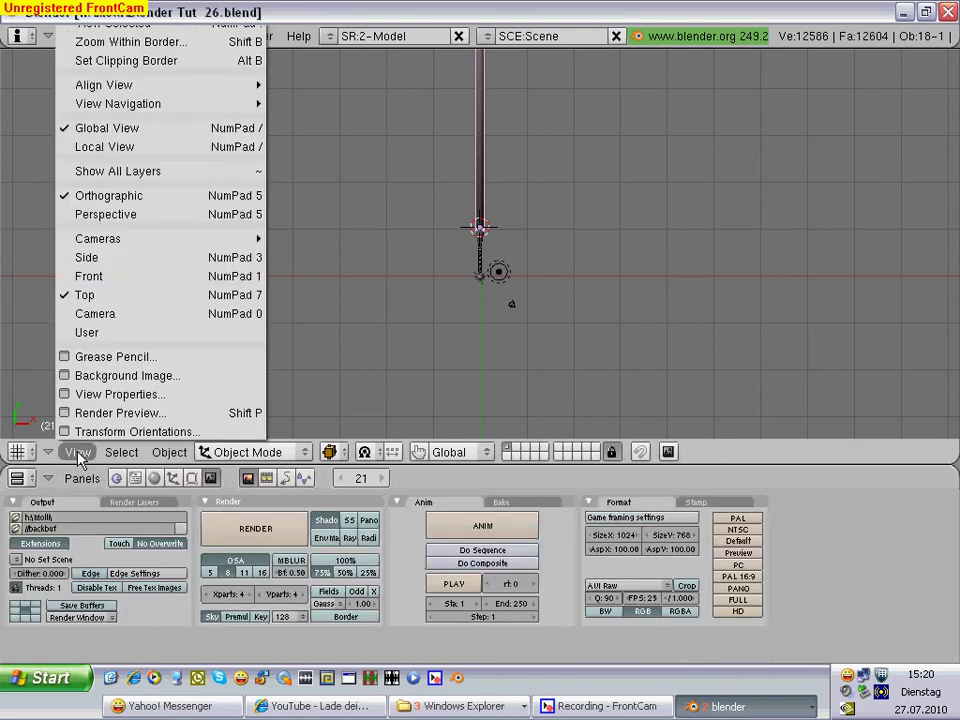
left_click(92, 316)
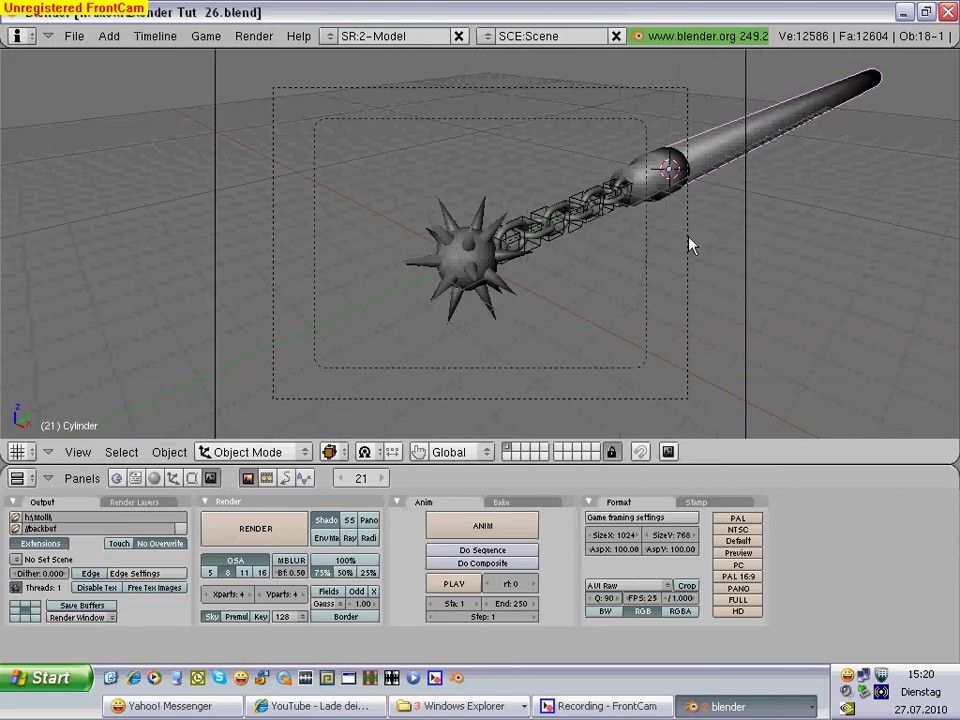
Step: Parent the chain to the handle with Ctrl+P
key("r")
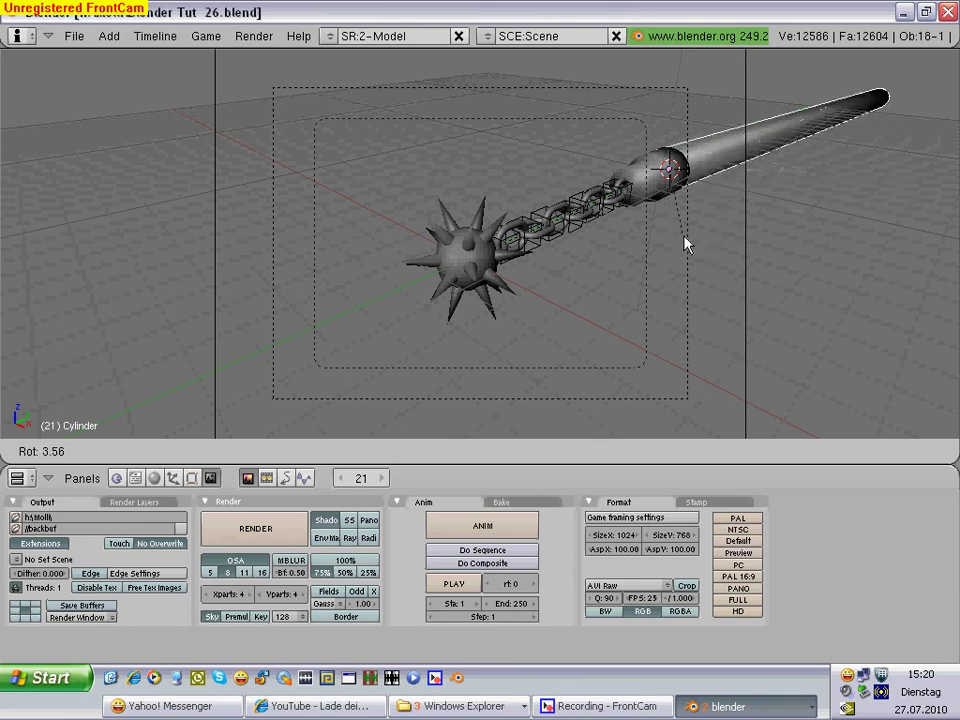
right_click(686, 244)
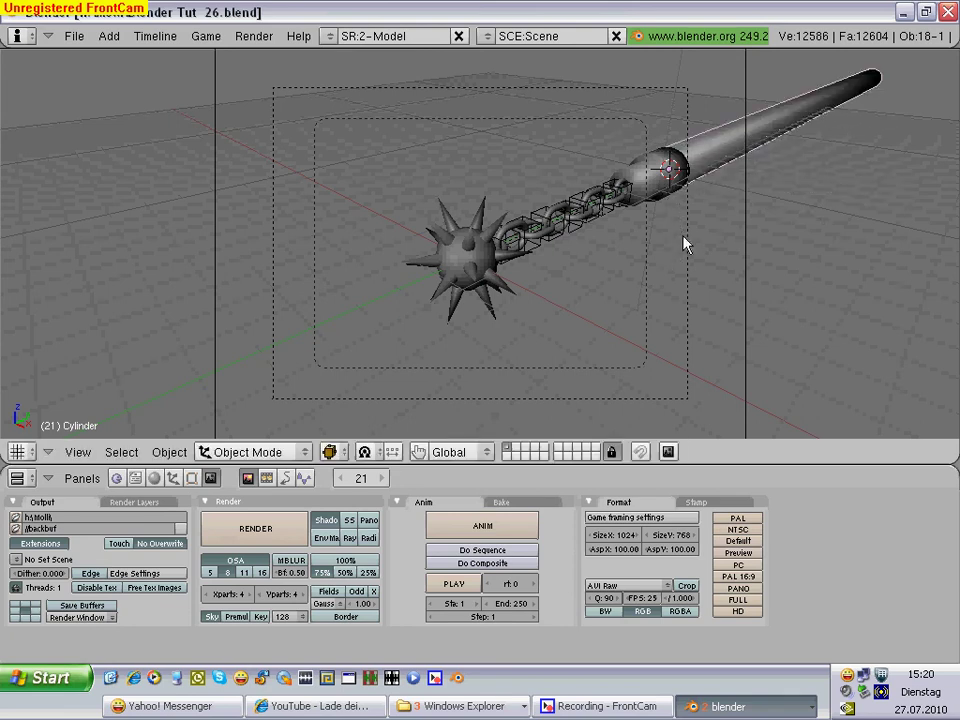
right_click(641, 187)
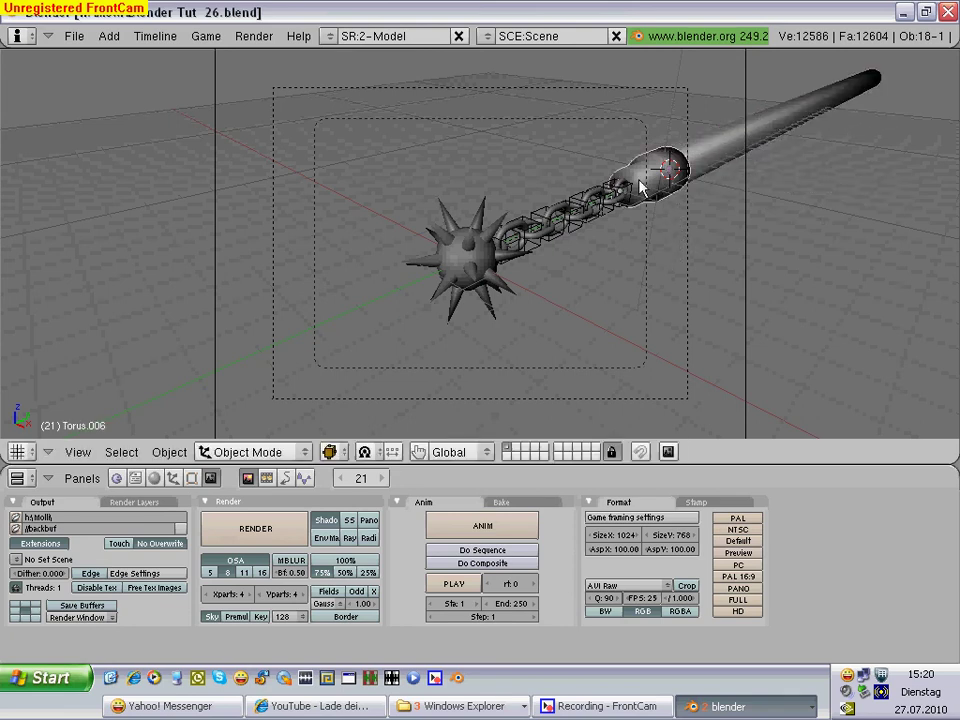
right_click(742, 150, "shift")
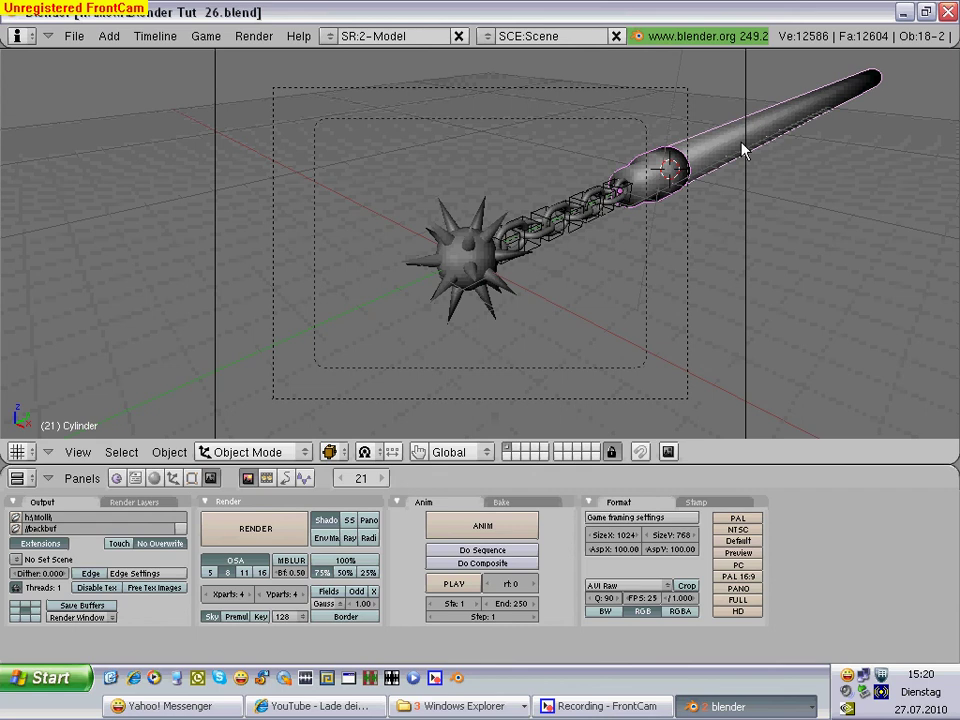
key("ctrl+p")
left_click(743, 146)
Step: Scale the flail down to about 0.5168 and start moving it within the camera frame
key("r")
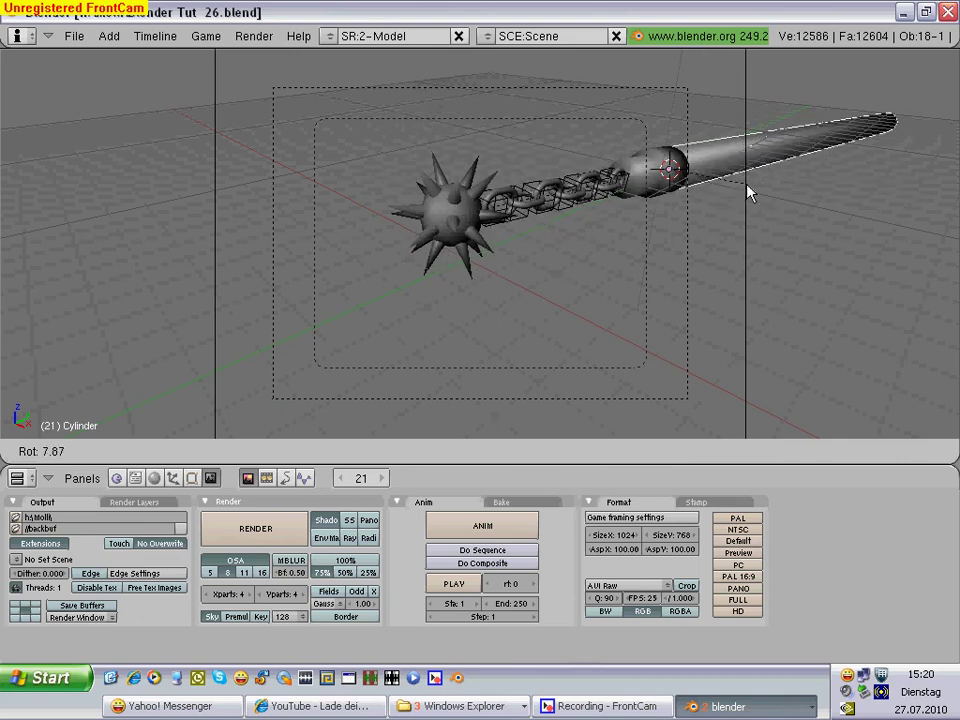
key("Escape")
key("s")
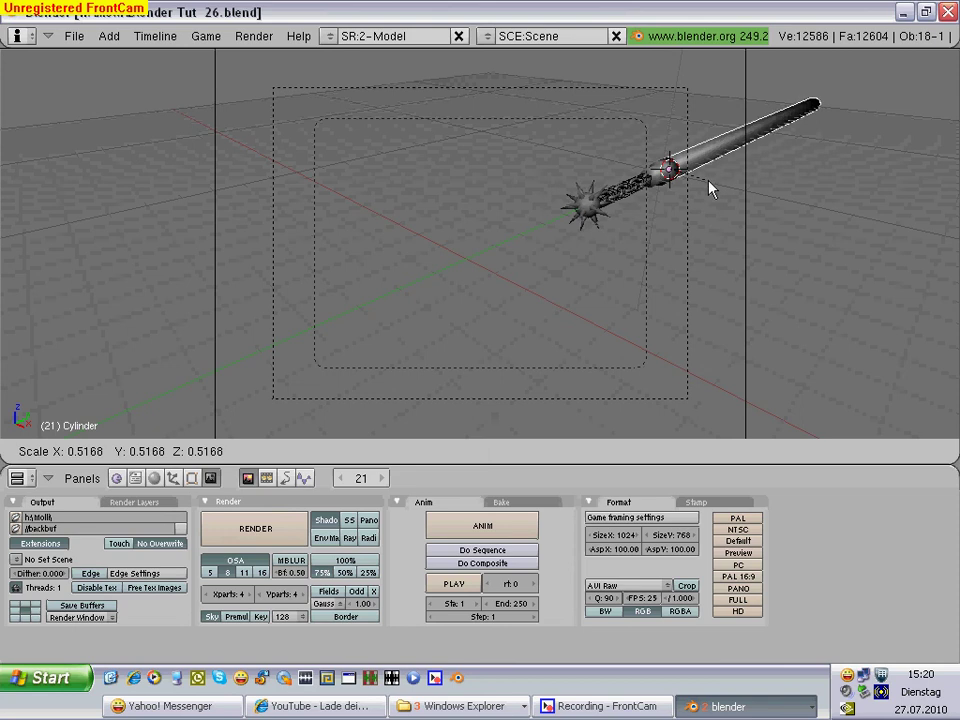
left_click(710, 188)
key("g")
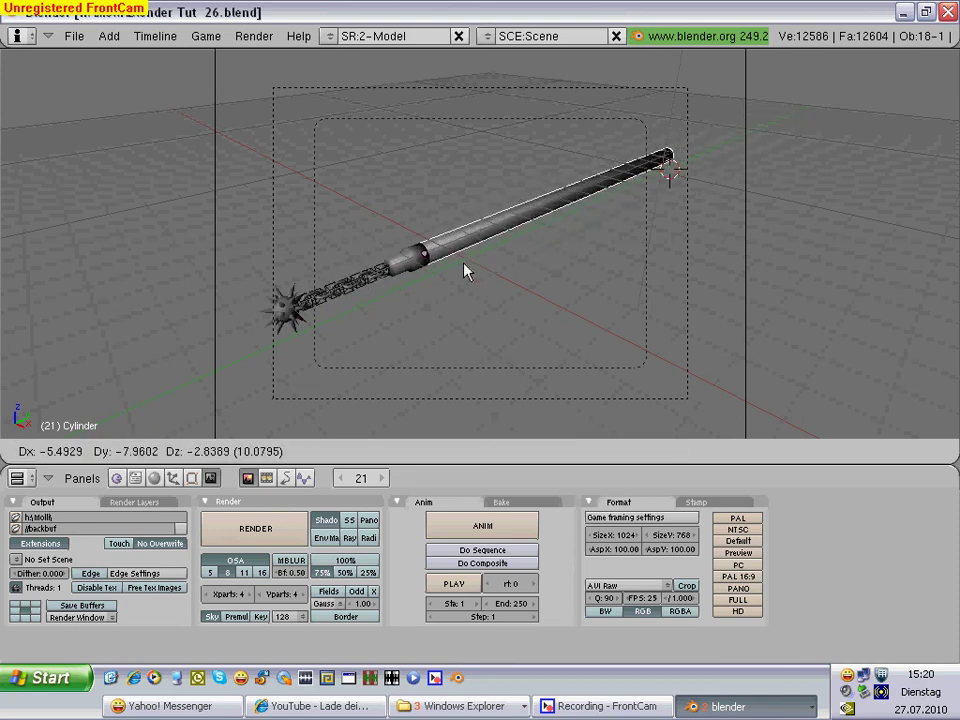
Step: Confirm the flail's new position and view a test render of the camera shot
left_click(465, 271)
left_click(268, 537)
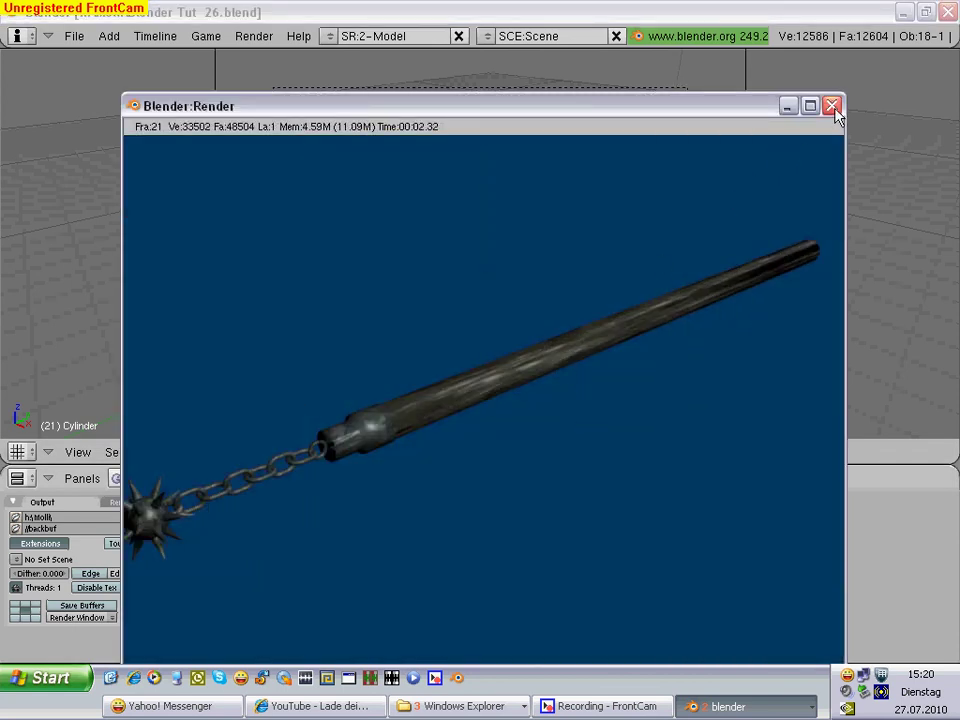
left_click(832, 107)
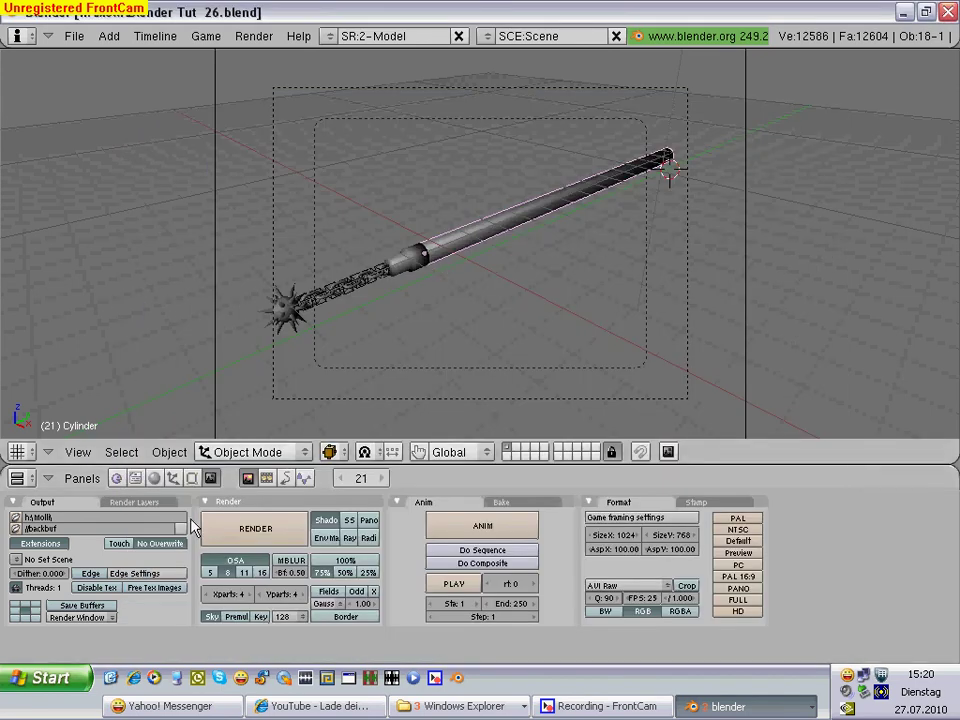
Step: Change the shaft material's colour to a brown wood tone
left_click(192, 478)
left_click(113, 556)
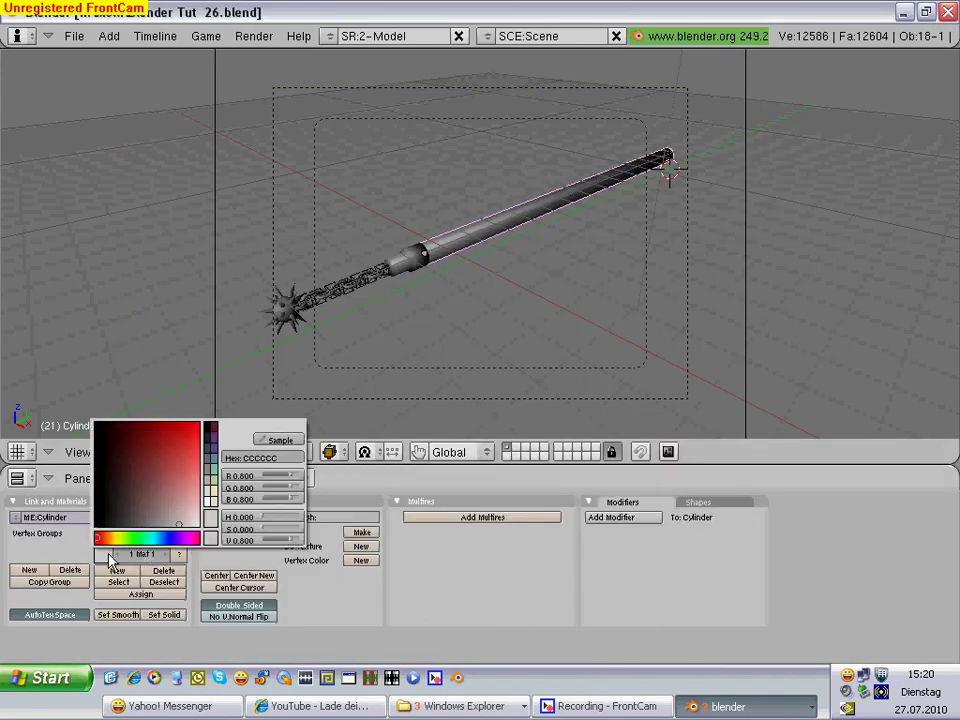
left_click(117, 541)
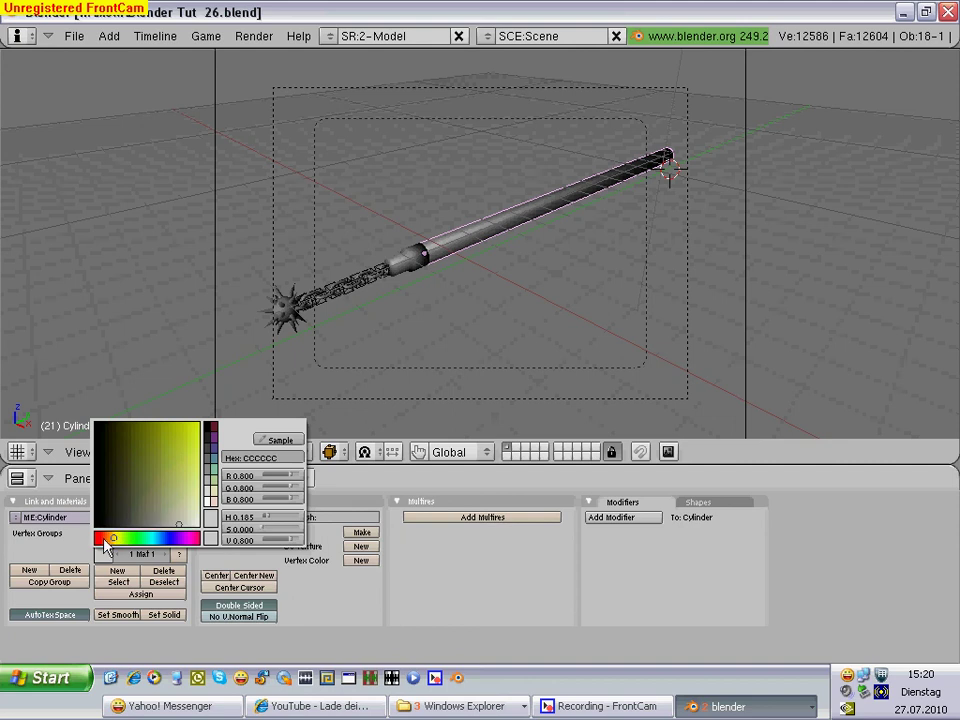
left_click(108, 538)
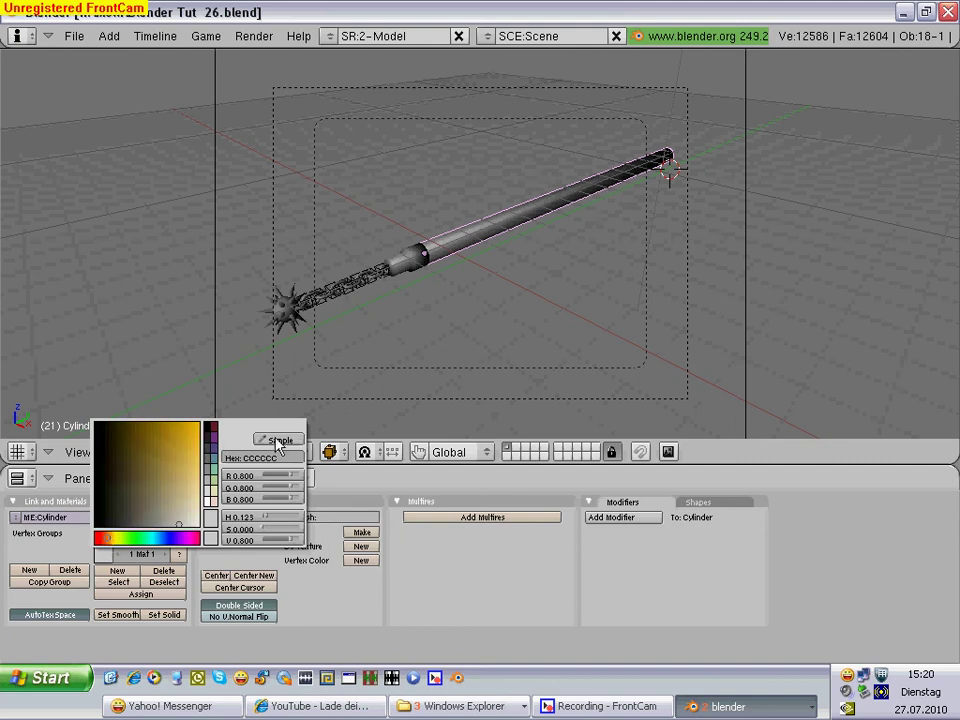
left_click(157, 443)
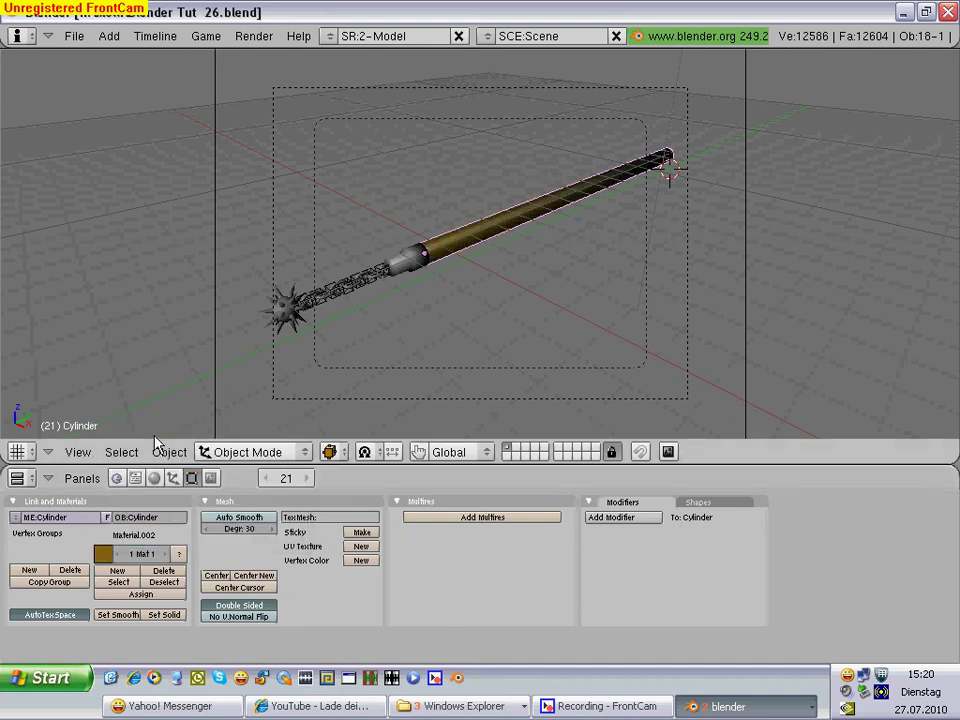
Step: Render the flail again to check the brown shaft, then close the render
left_click(211, 479)
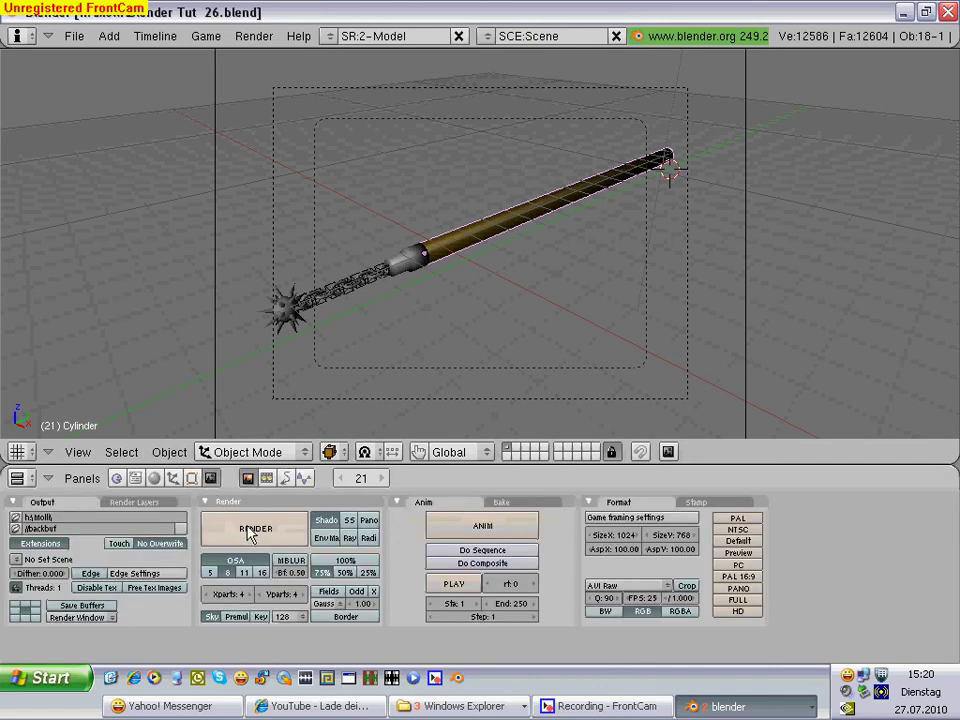
left_click(250, 528)
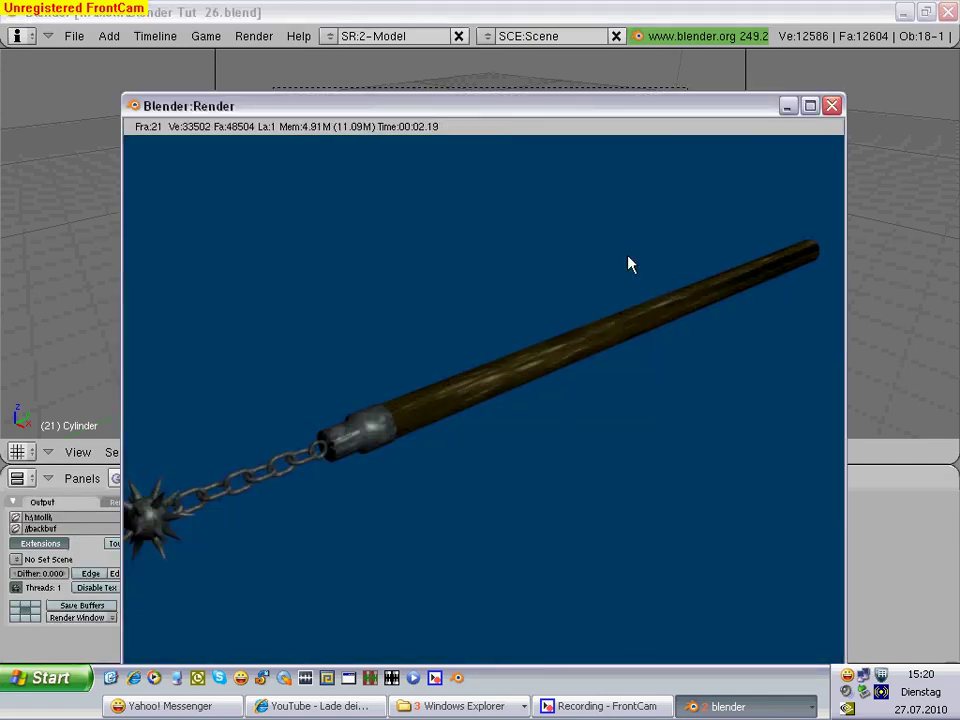
left_click(831, 105)
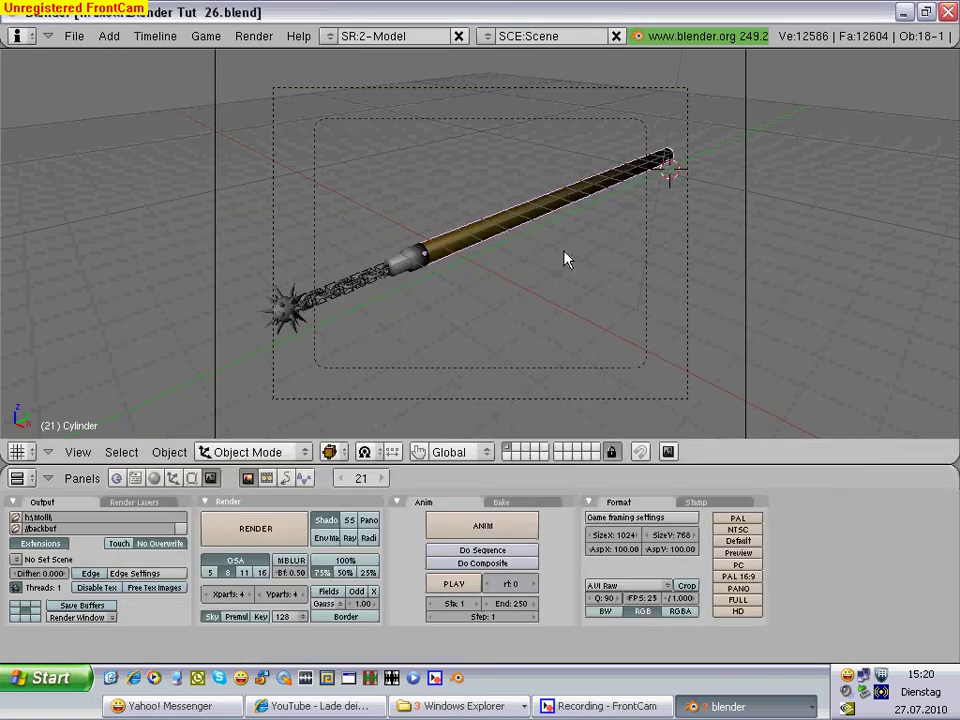
Step: Rotate Empty.006 about -70.52 degrees so the chain and ball hang down, then render the flail
right_click(385, 275)
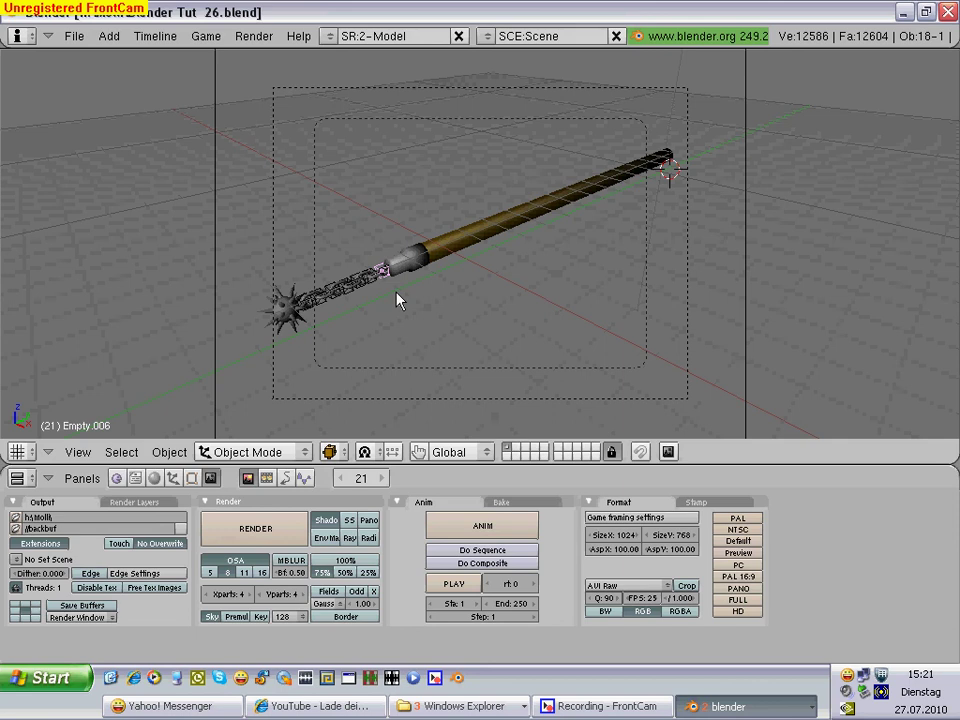
key("r")
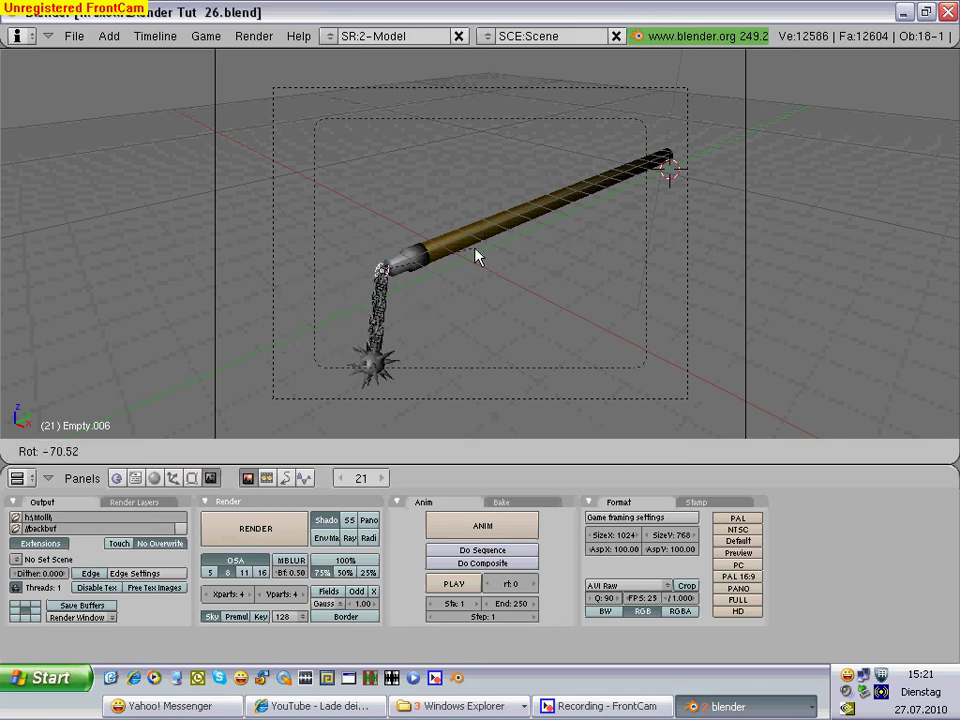
left_click(476, 256)
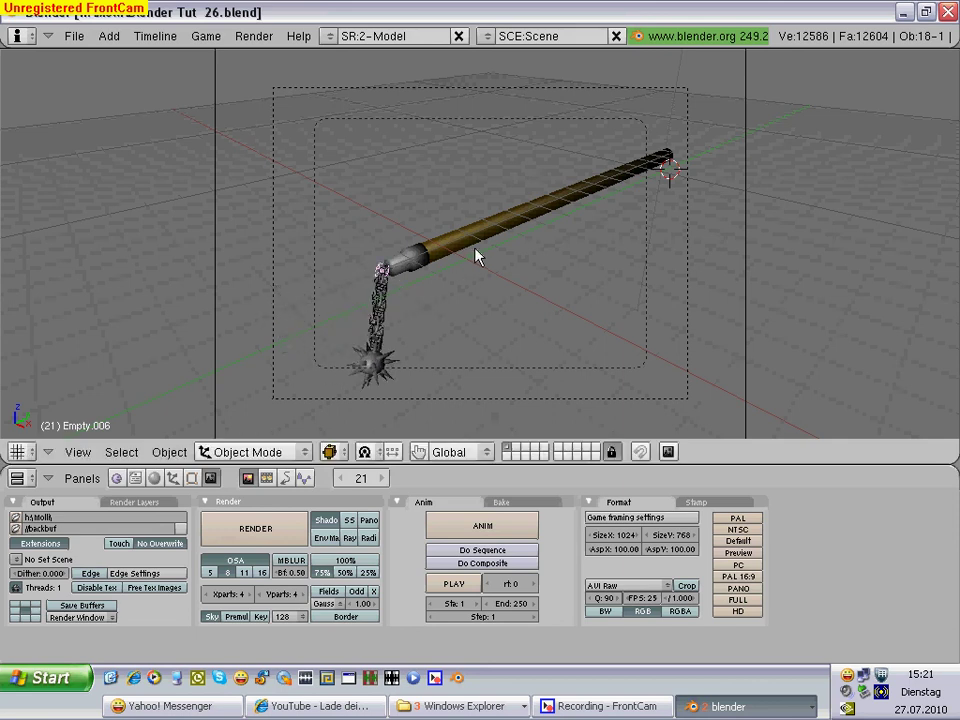
left_click(247, 535)
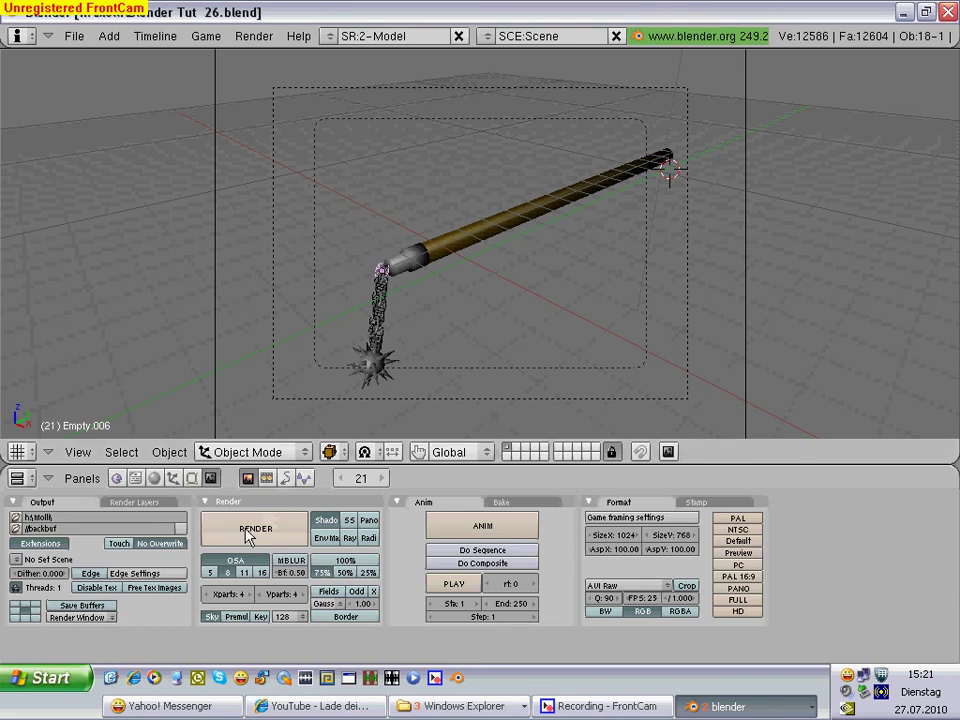